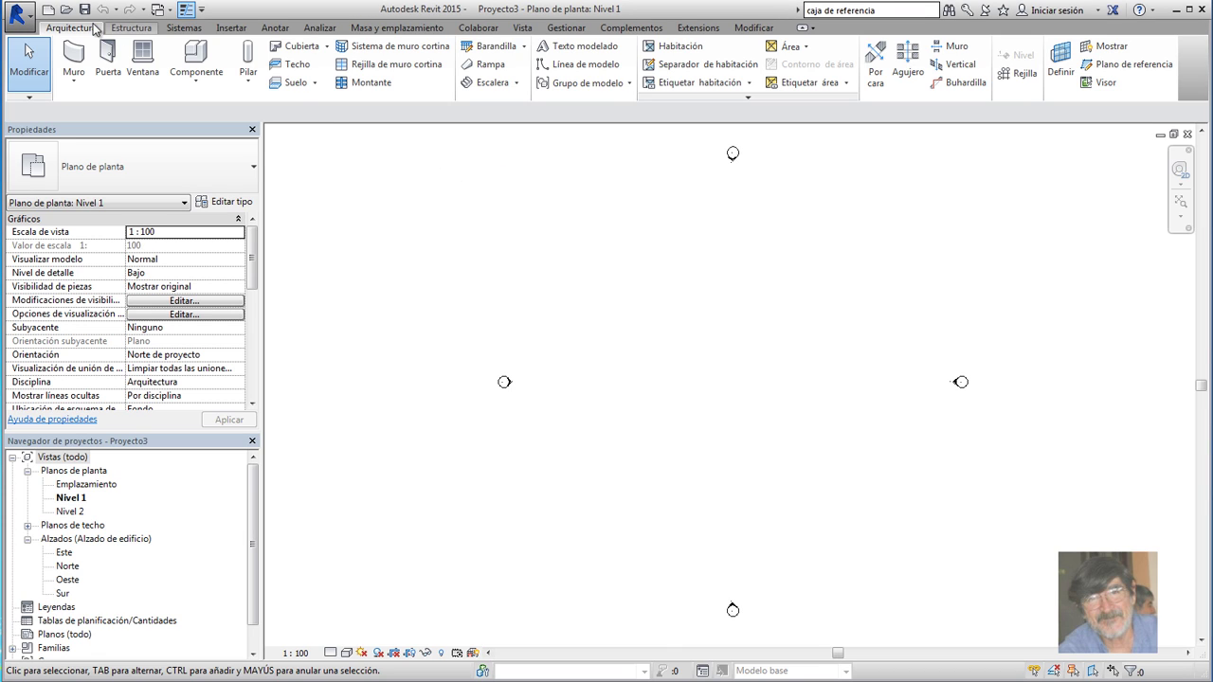
# Draw a component stair with a first run and a perpendicular second run, forming an L.
pyautogui.click(518, 84)
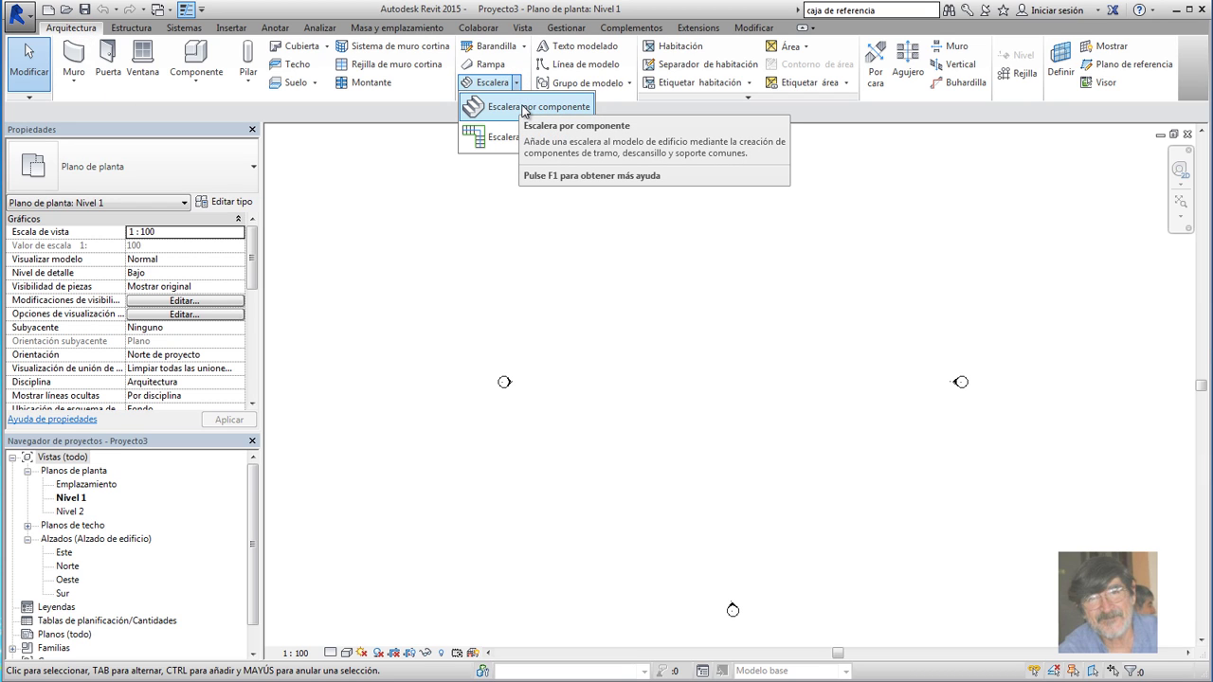
pyautogui.click(524, 108)
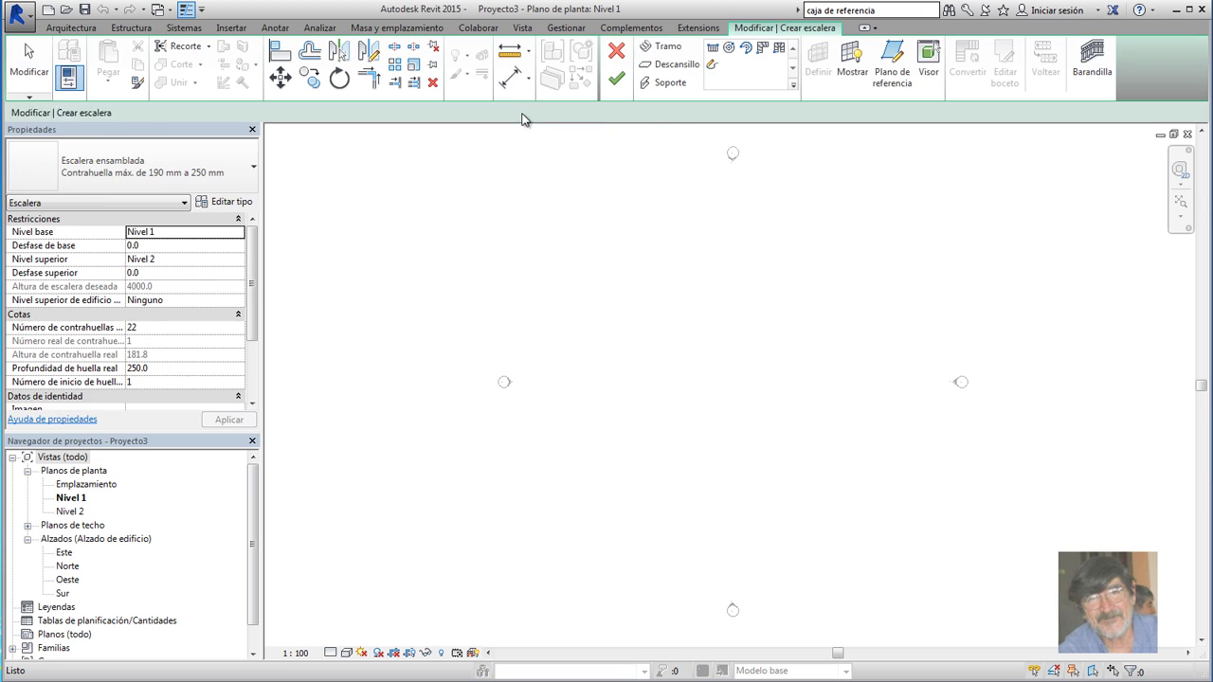
pyautogui.click(617, 372)
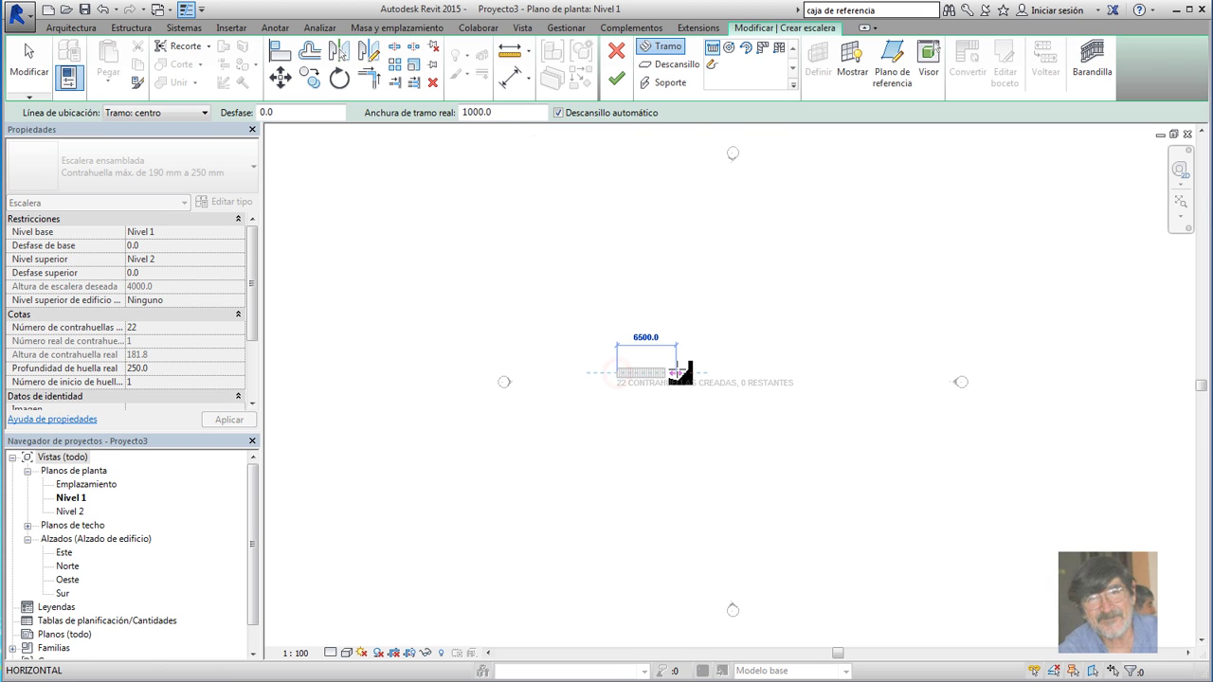
pyautogui.click(652, 377)
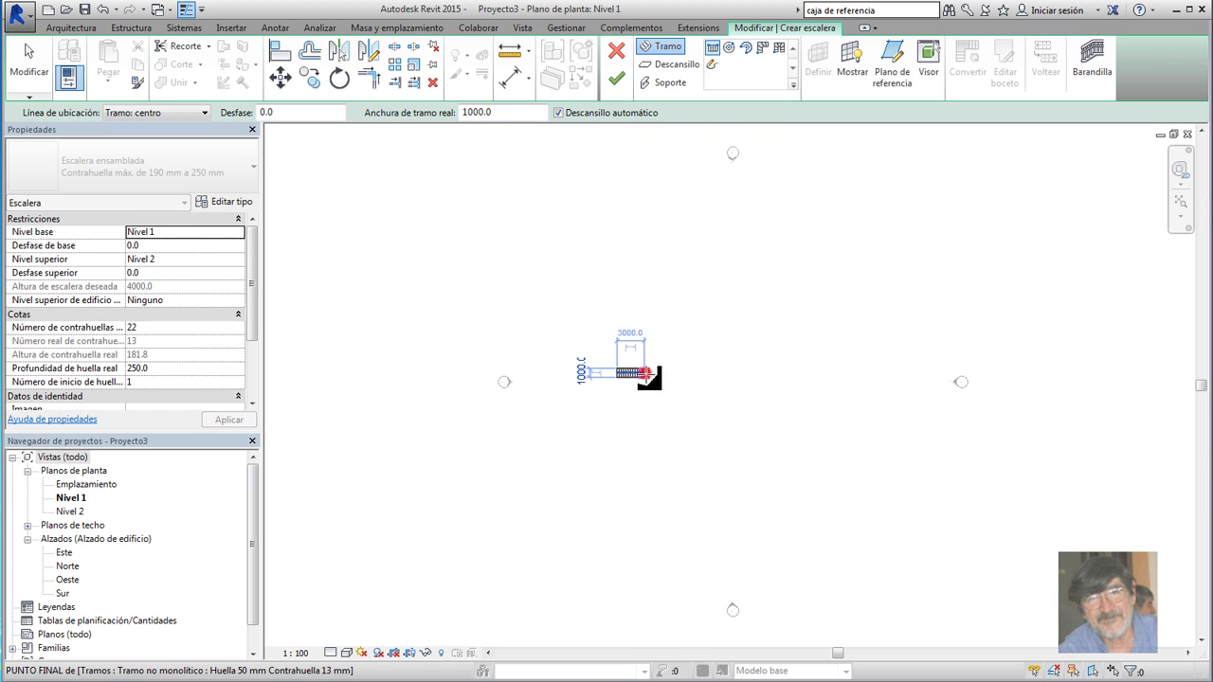
pyautogui.scroll(1, 652, 403)
pyautogui.scroll(1, 651, 403)
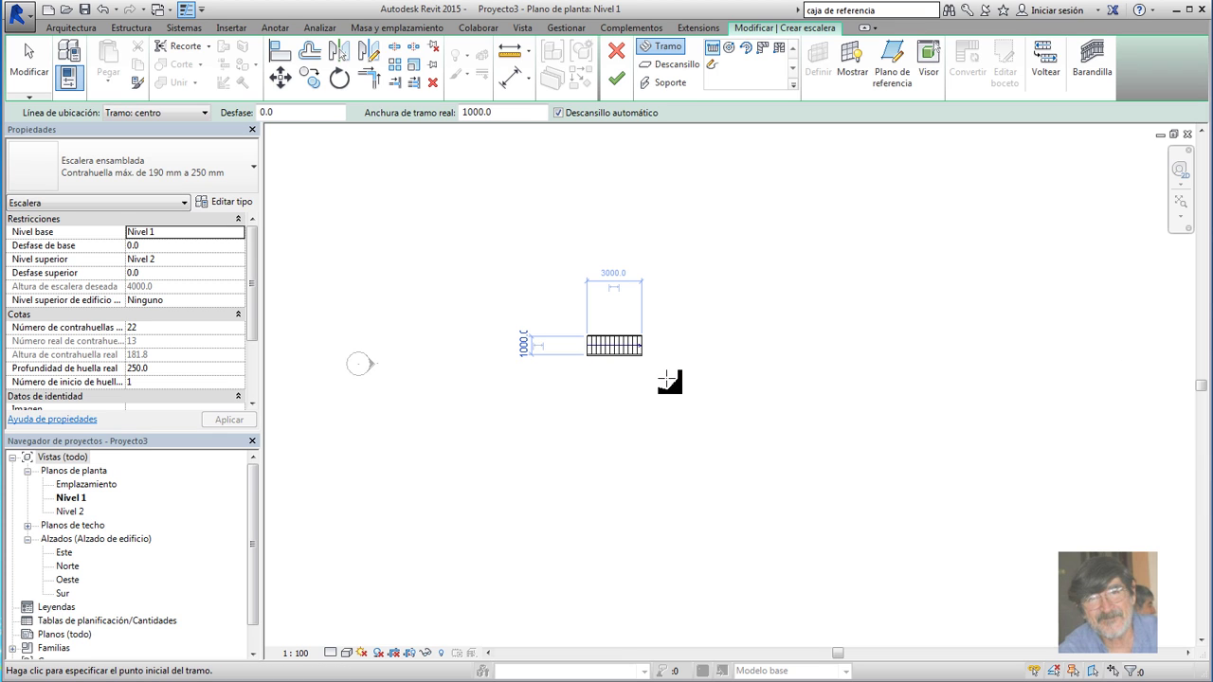
pyautogui.click(654, 356)
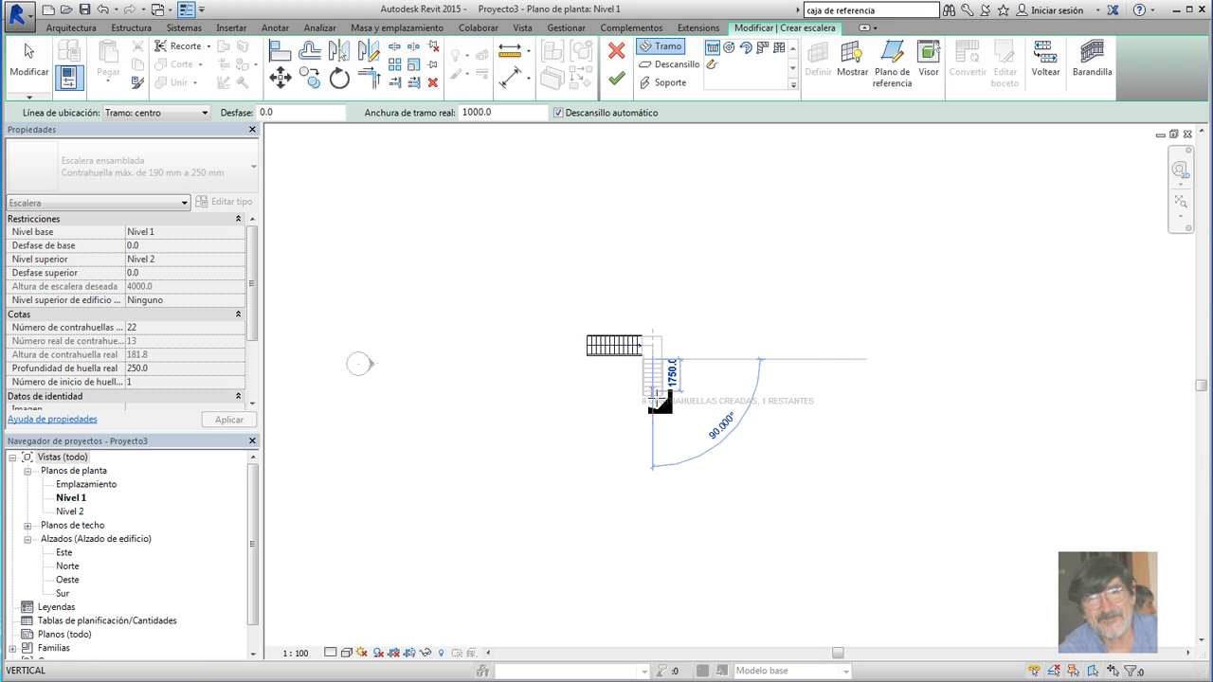
pyautogui.click(656, 409)
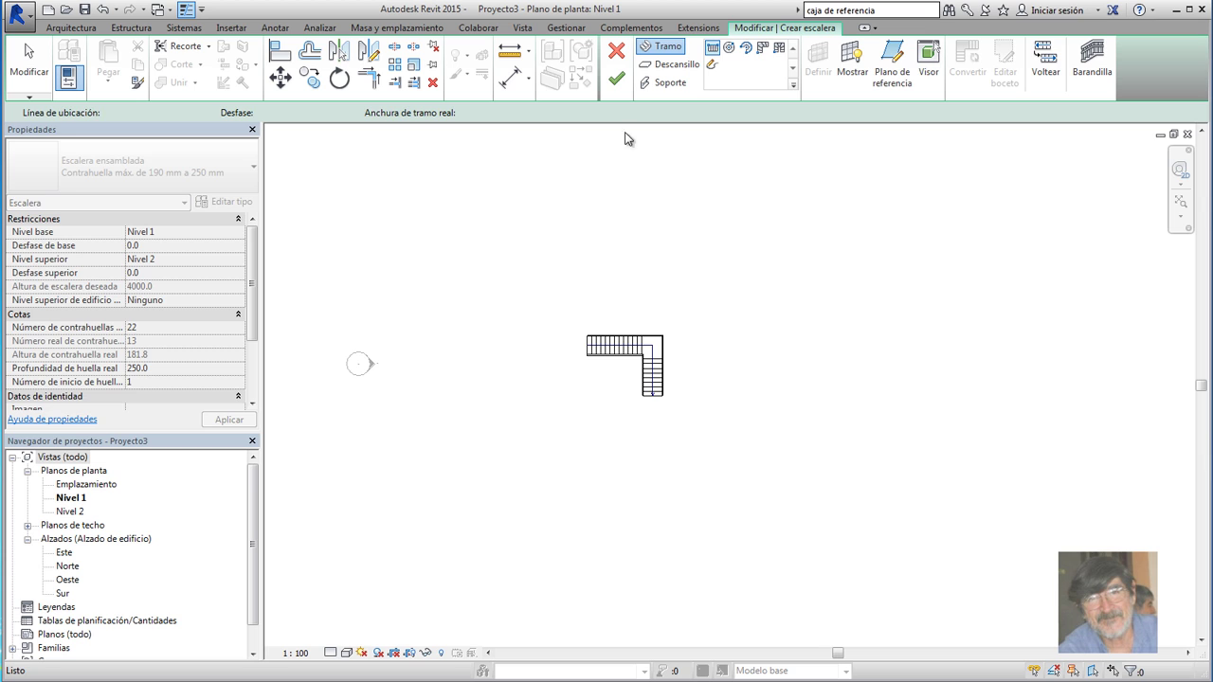
pyautogui.press('Escape')
# Finish the stair and show it in a 3D view rotated to the opposite corner.
pyautogui.click(614, 90)
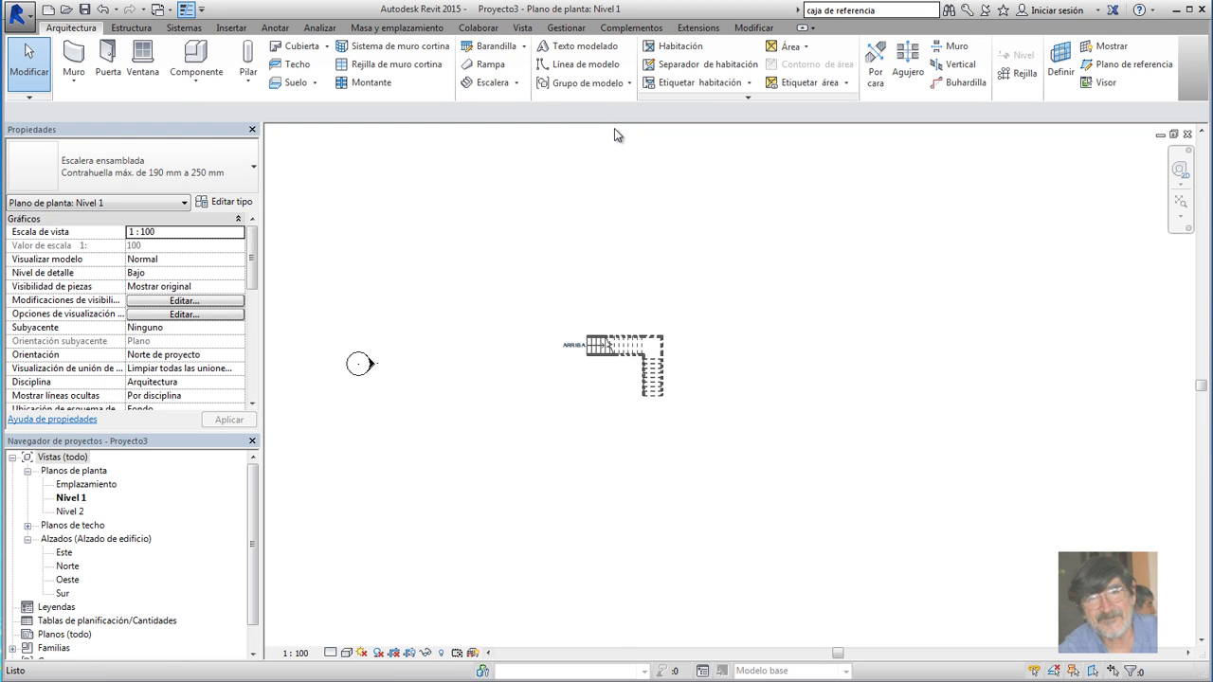
pyautogui.click(523, 28)
pyautogui.click(483, 59)
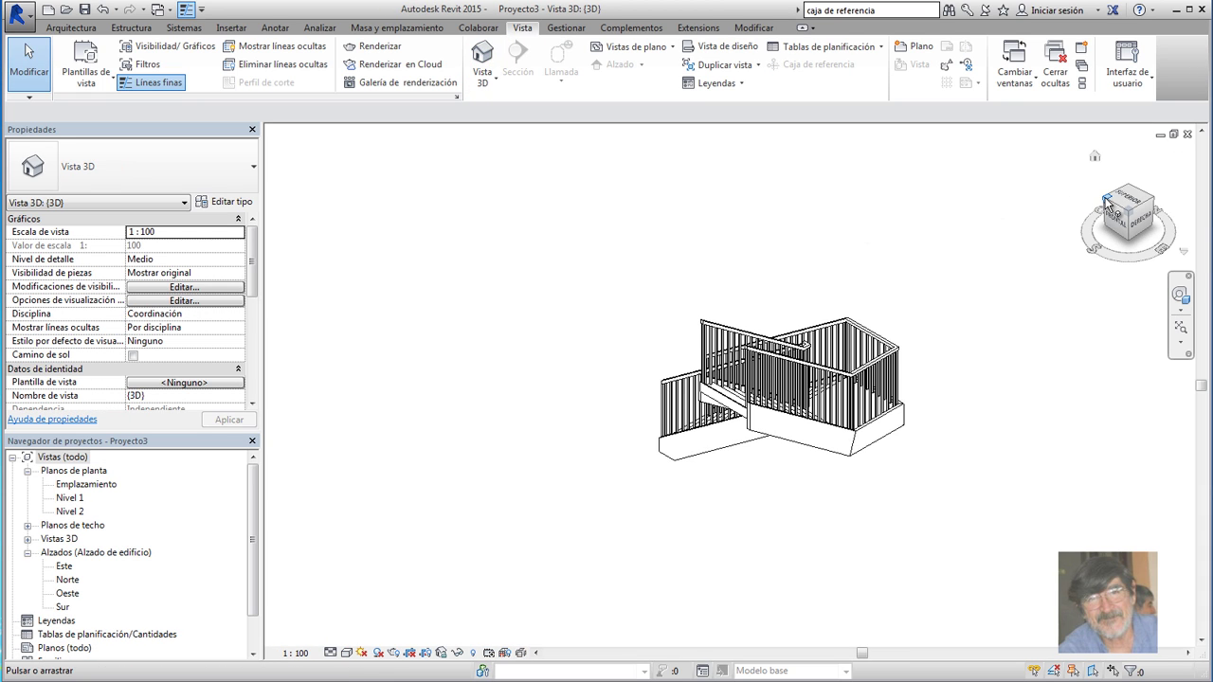
pyautogui.click(1106, 199)
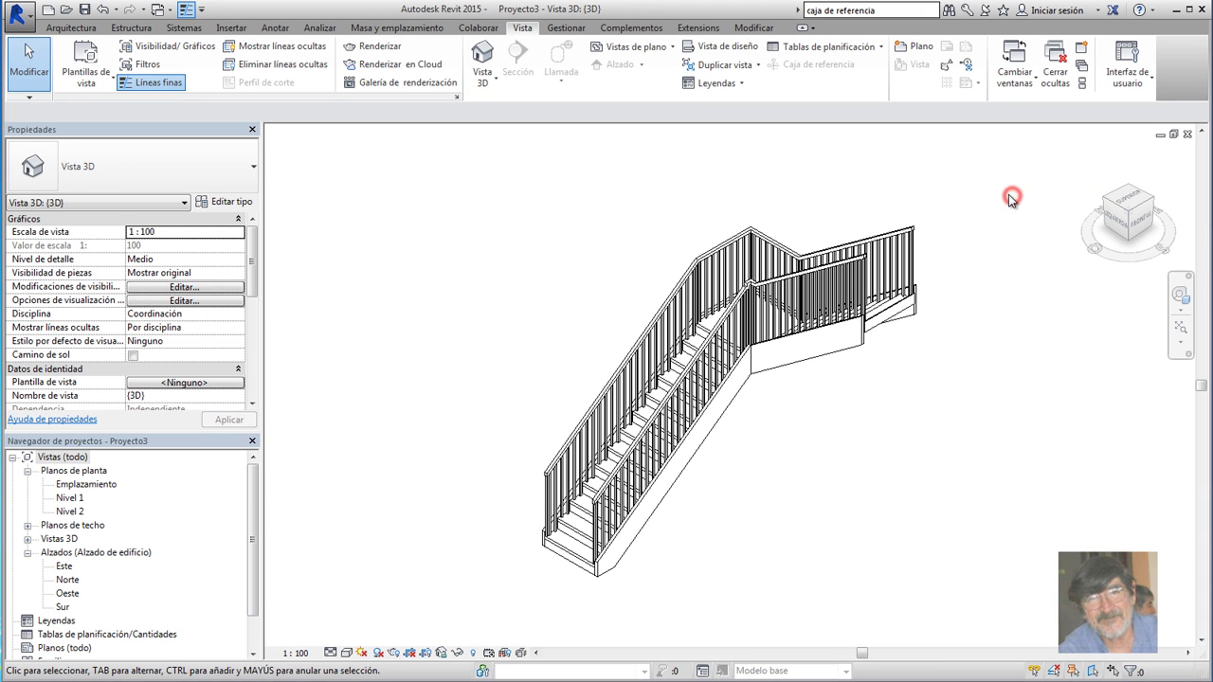
# Duplicate the stair's type as 'Contrahuella máx. de 190 mm a 250 mm 2' and apply it.
pyautogui.click(575, 551)
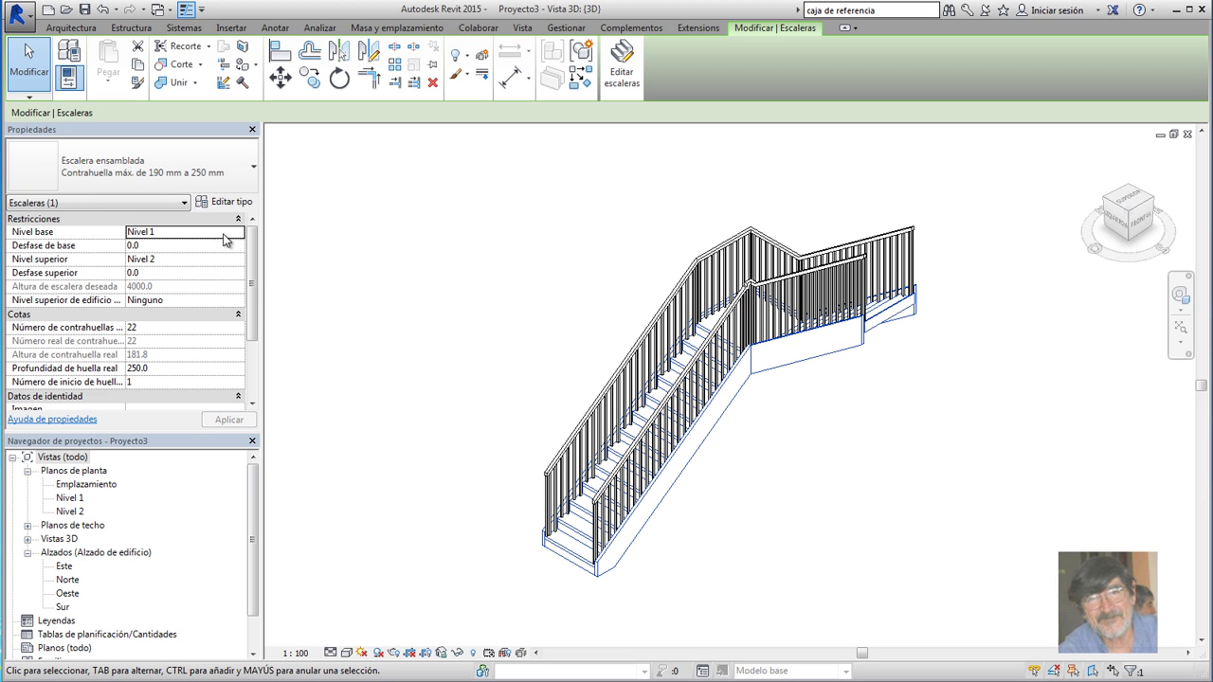
pyautogui.moveTo(252, 275); pyautogui.dragTo(263, 338)
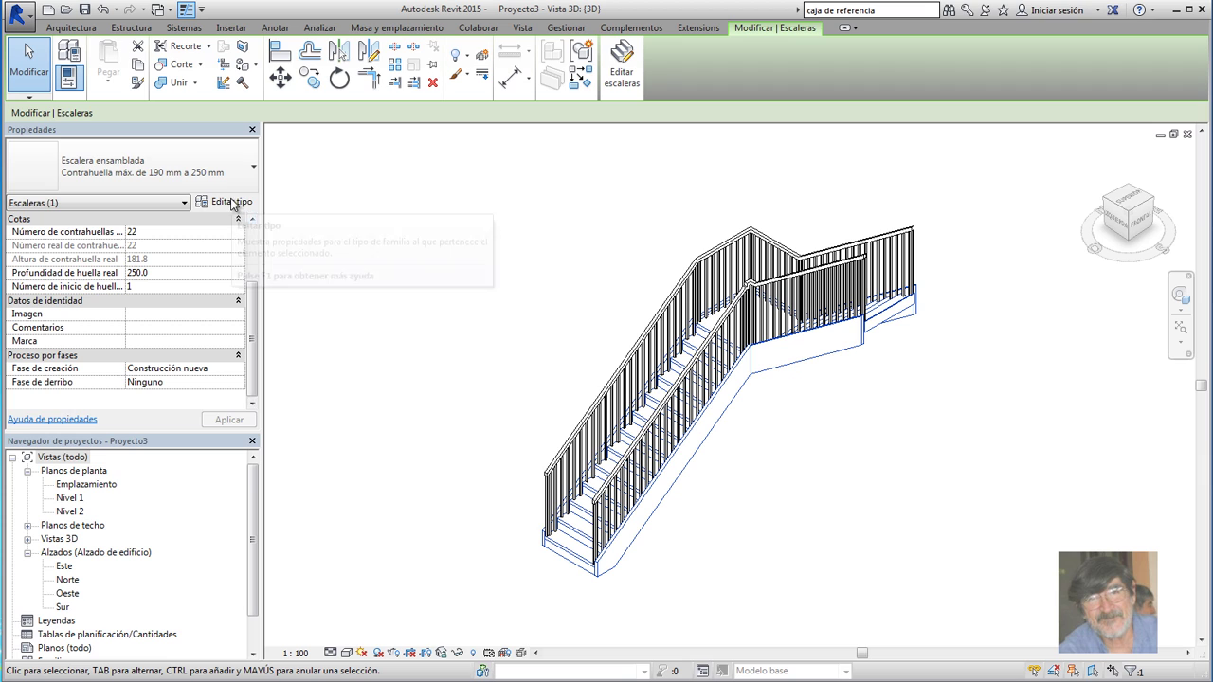
pyautogui.click(233, 202)
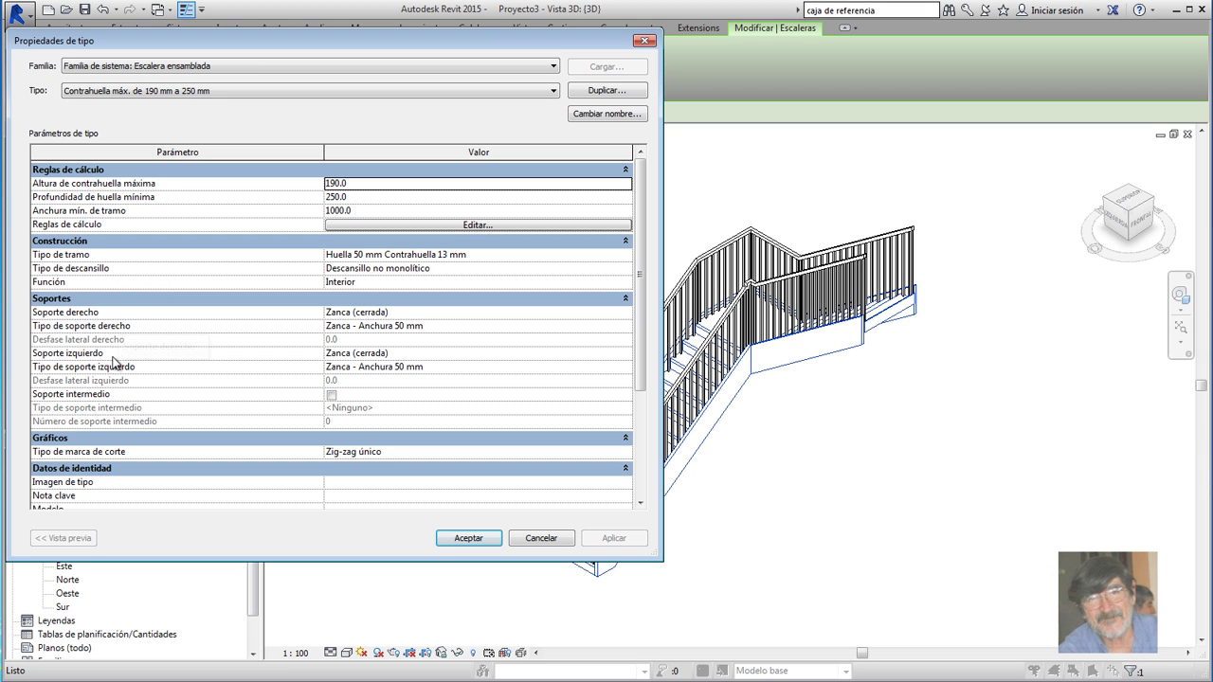
pyautogui.moveTo(638, 294); pyautogui.dragTo(650, 446)
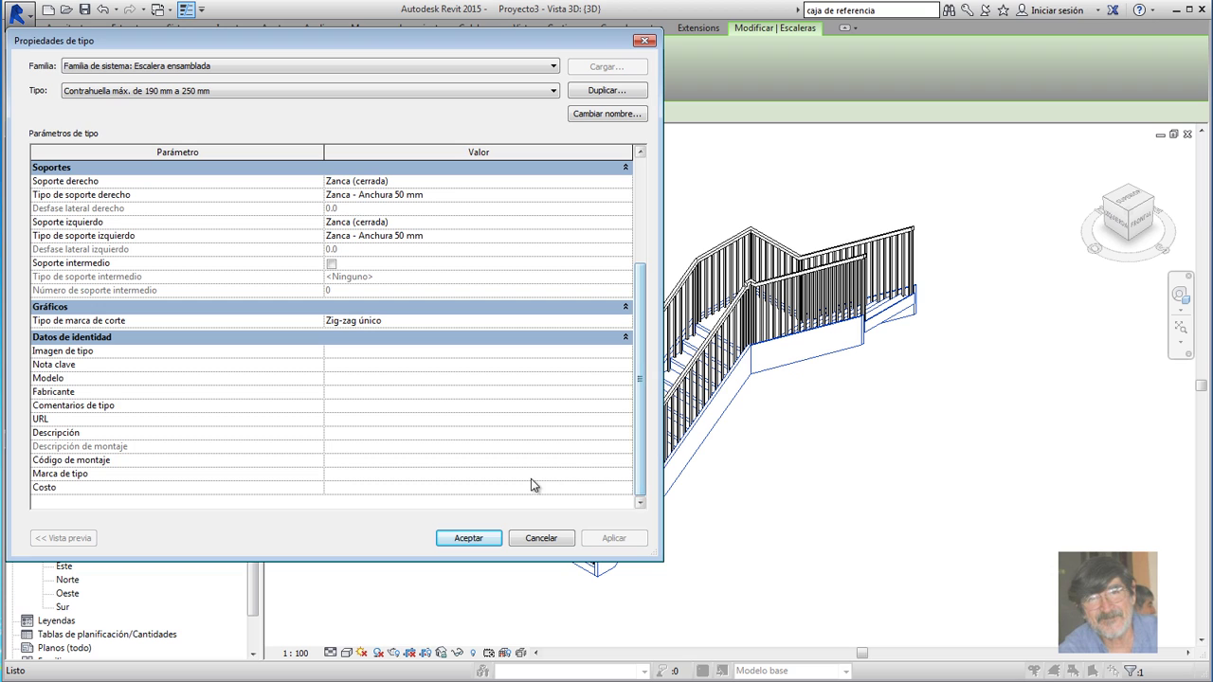
pyautogui.click(615, 92)
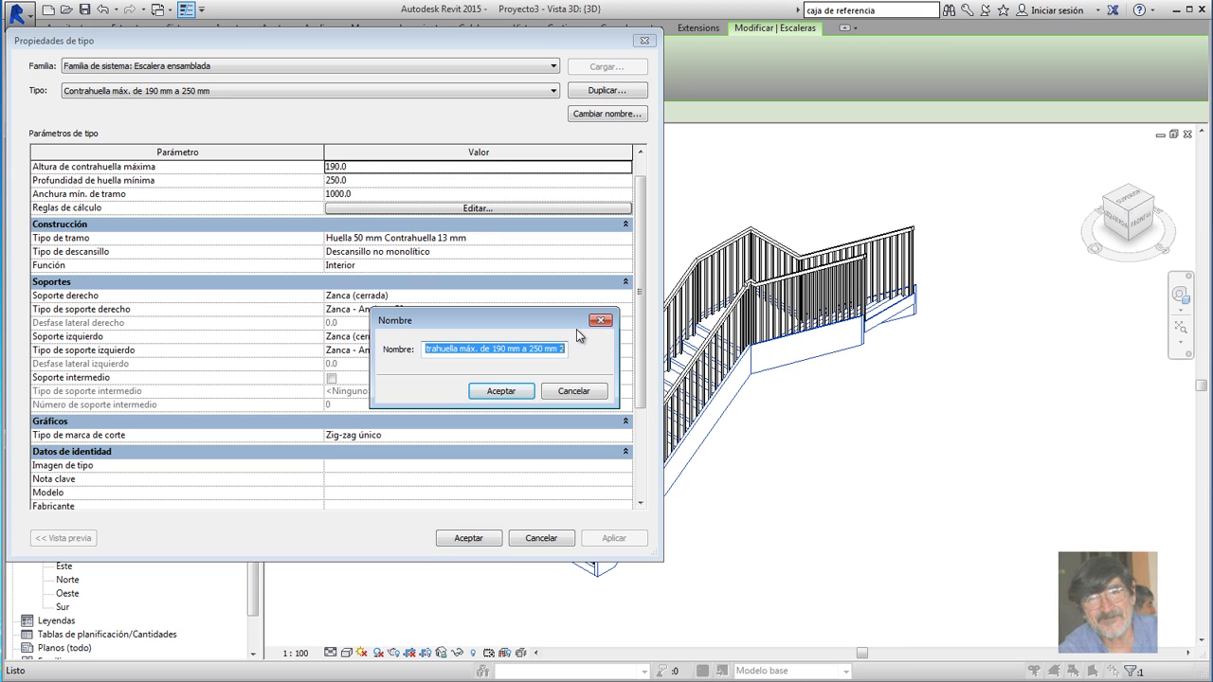
pyautogui.click(502, 392)
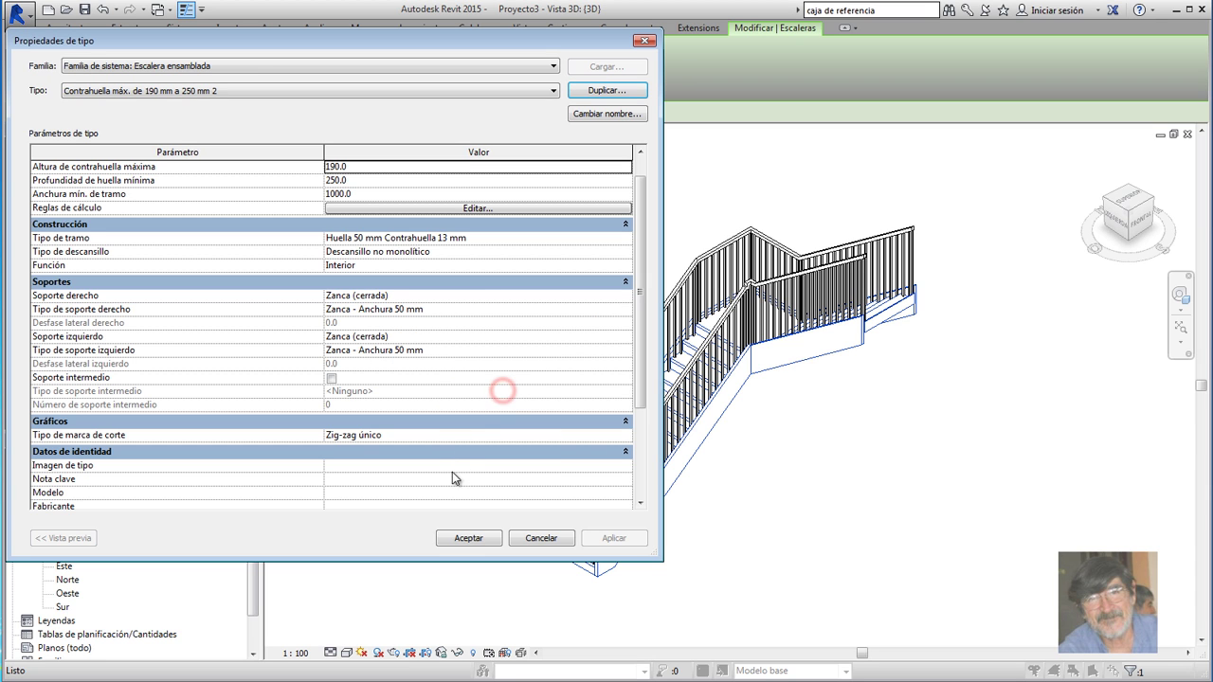
pyautogui.click(474, 538)
# Convert the stair's lower run into a sketch-based custom run and finish editing.
pyautogui.click(469, 540)
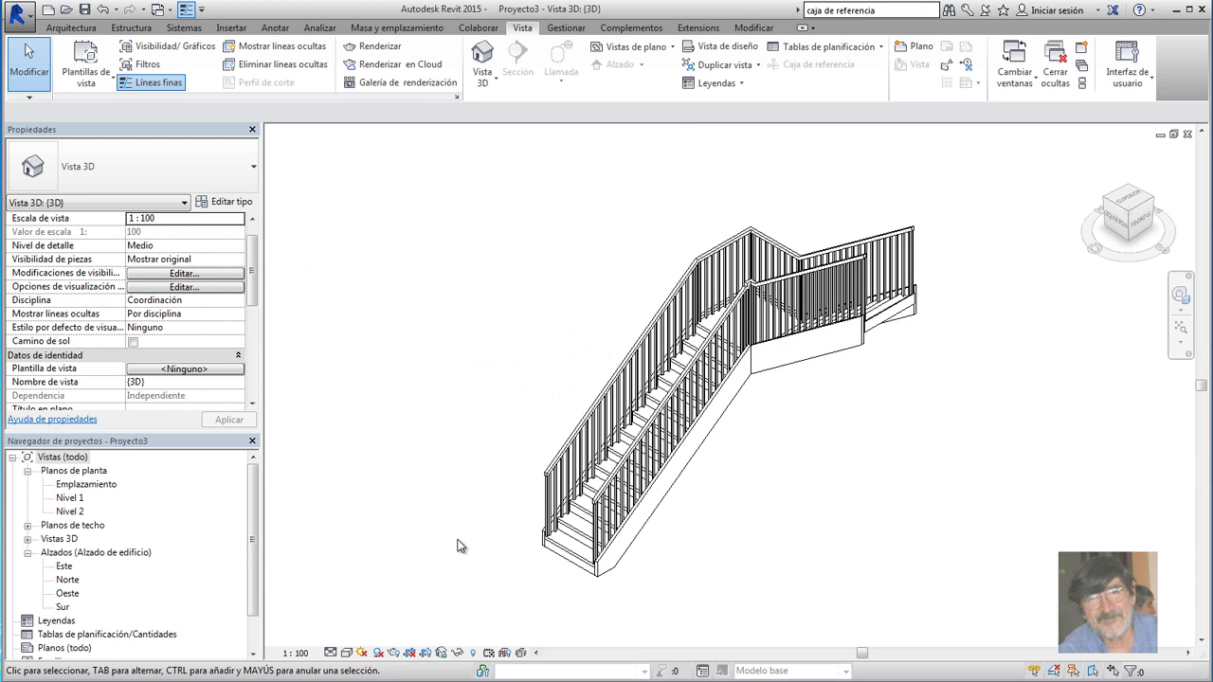
pyautogui.click(566, 557)
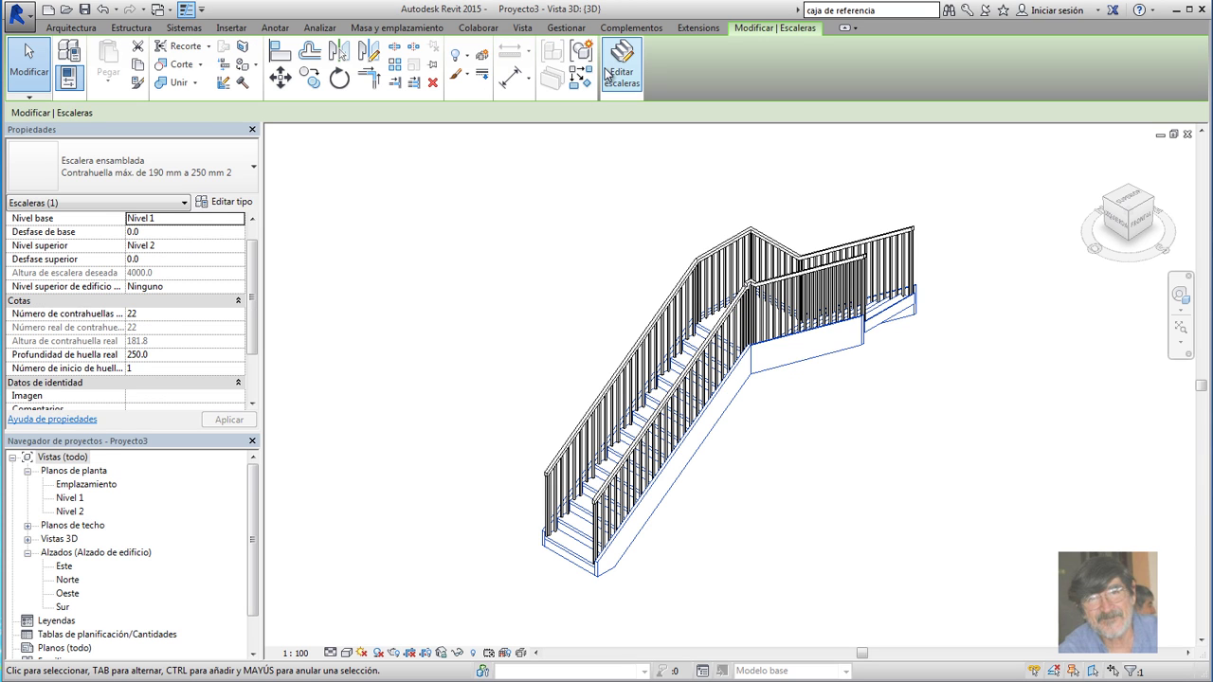
pyautogui.click(621, 61)
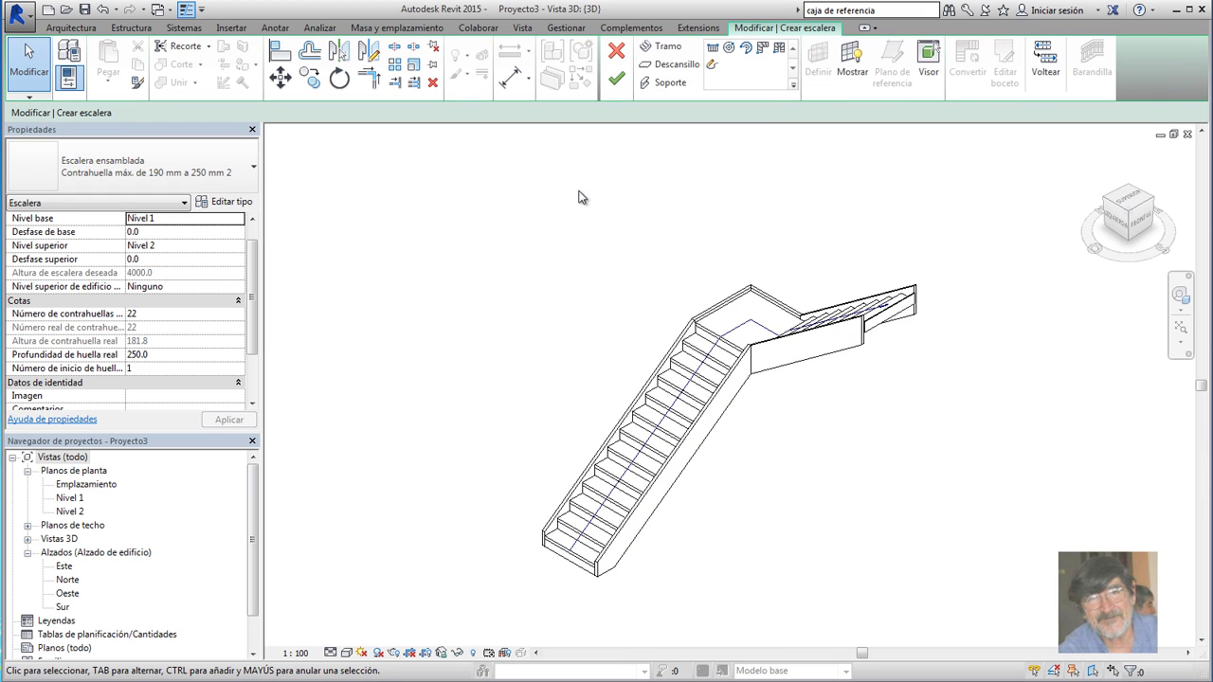
pyautogui.click(575, 538)
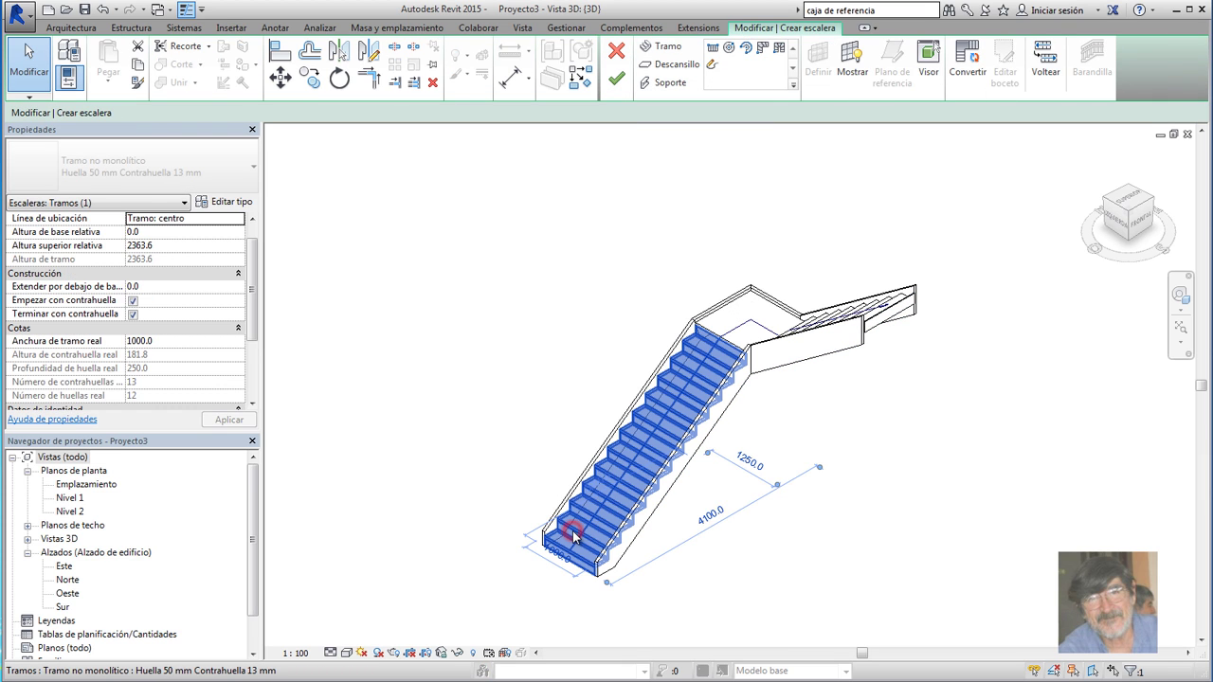
pyautogui.click(971, 54)
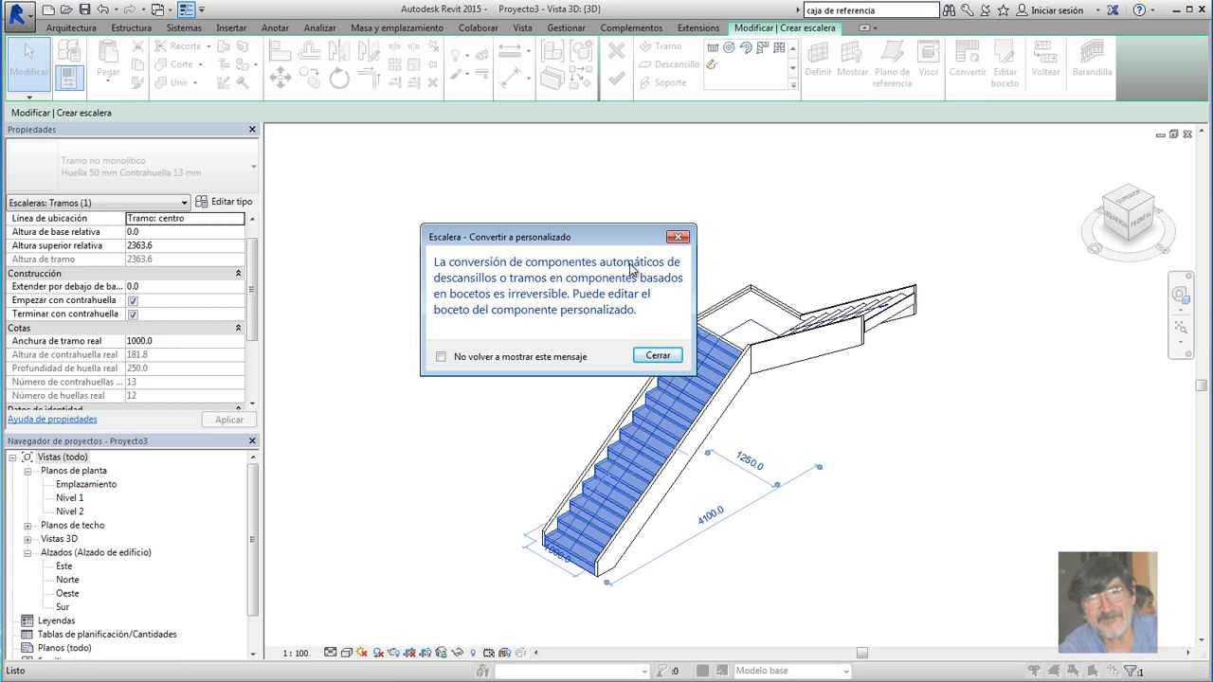
pyautogui.click(654, 354)
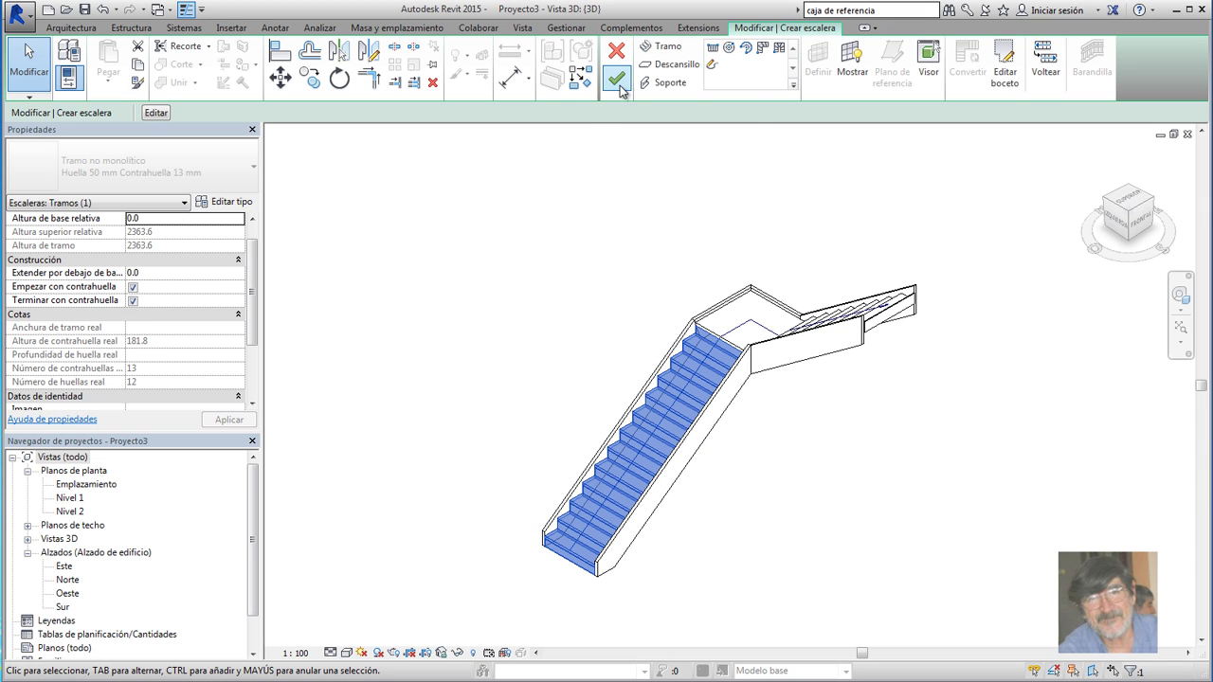
pyautogui.click(617, 80)
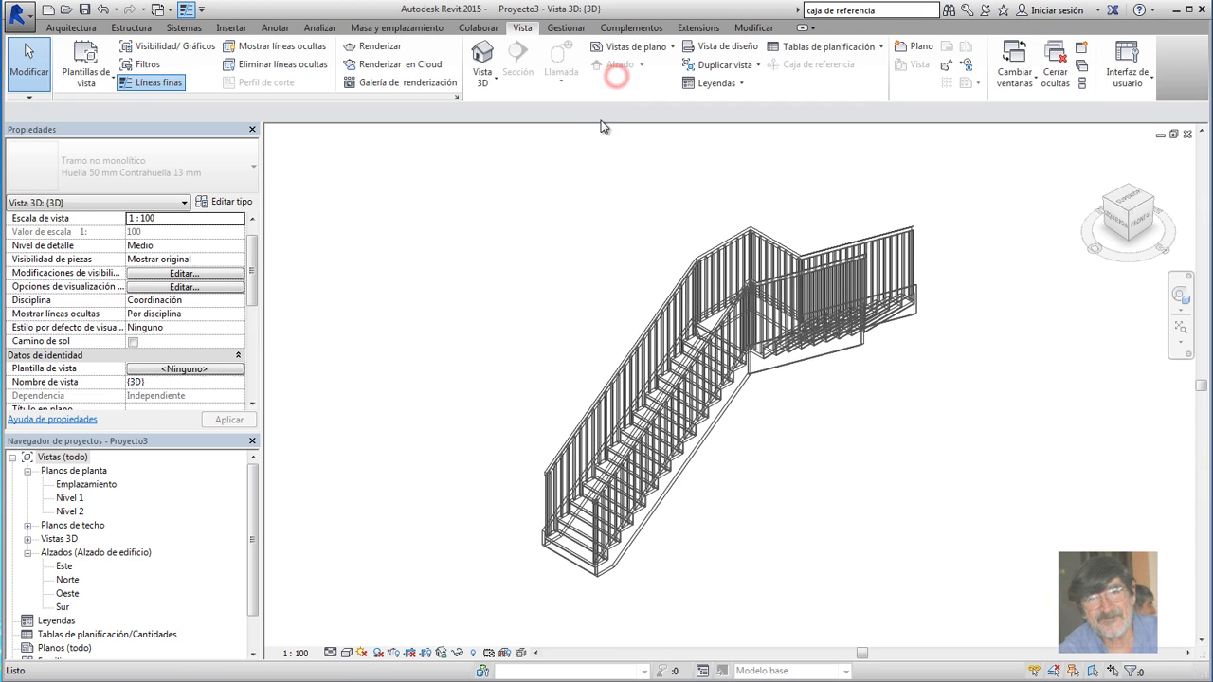
# Reopen the stair for editing, review its type properties, and select the lower run.
pyautogui.click(556, 557)
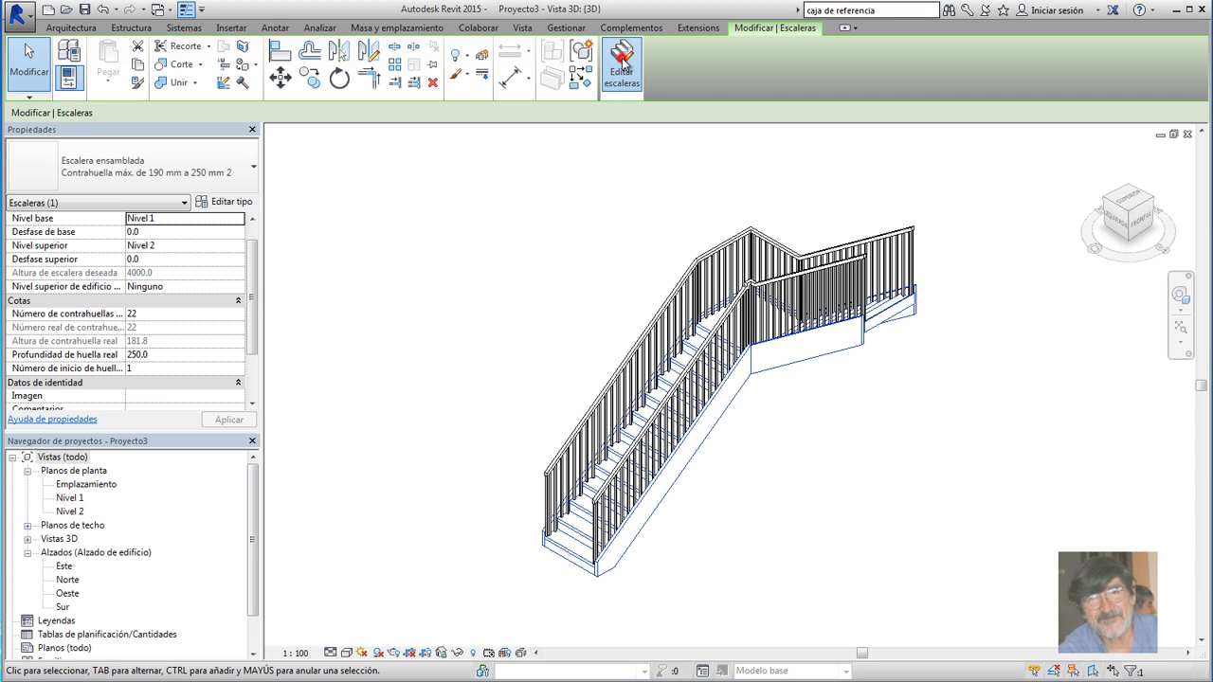
pyautogui.click(623, 63)
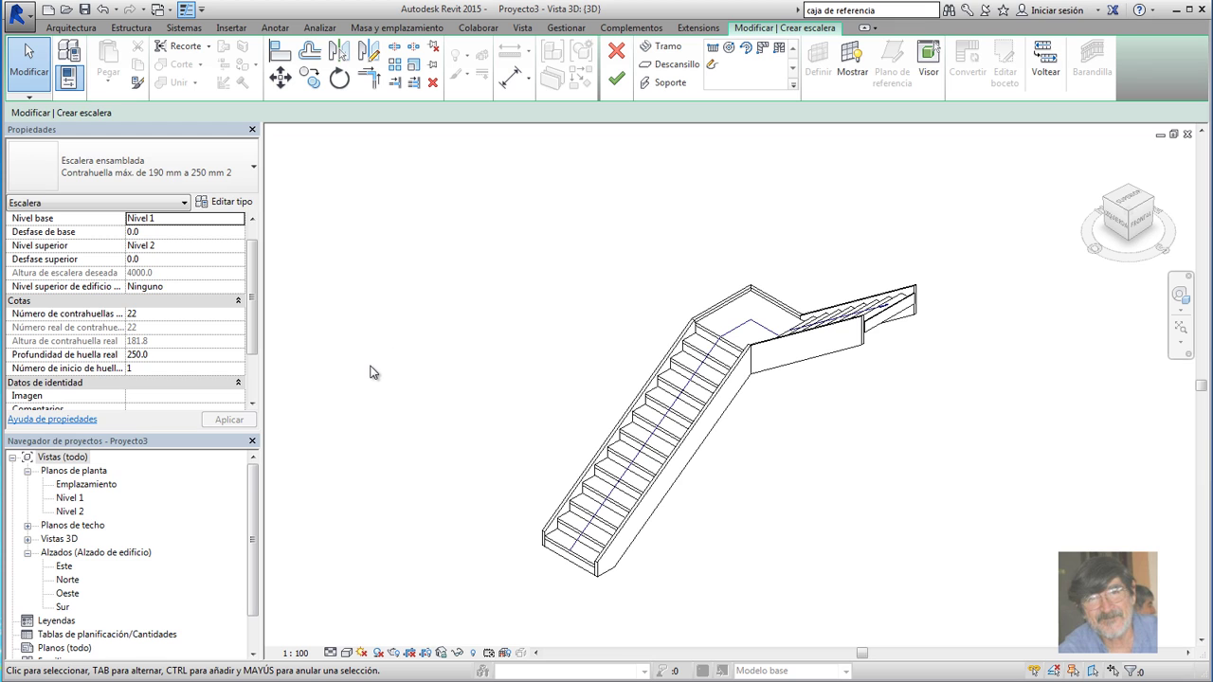
pyautogui.click(232, 203)
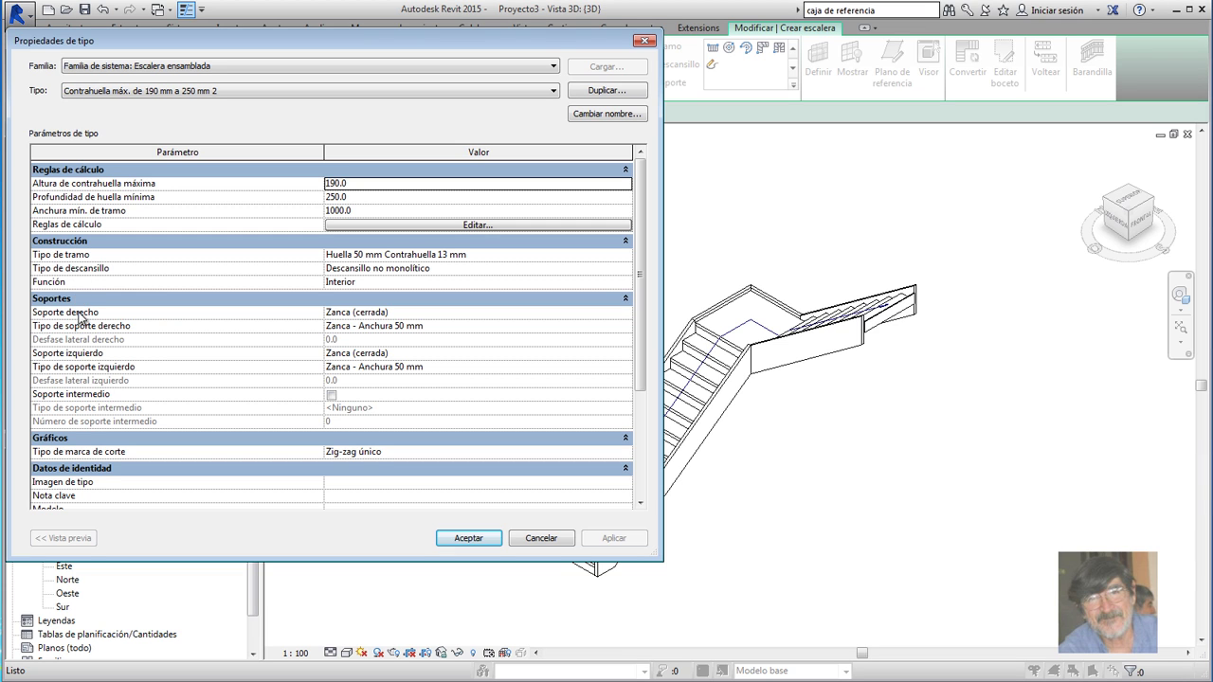
pyautogui.click(468, 538)
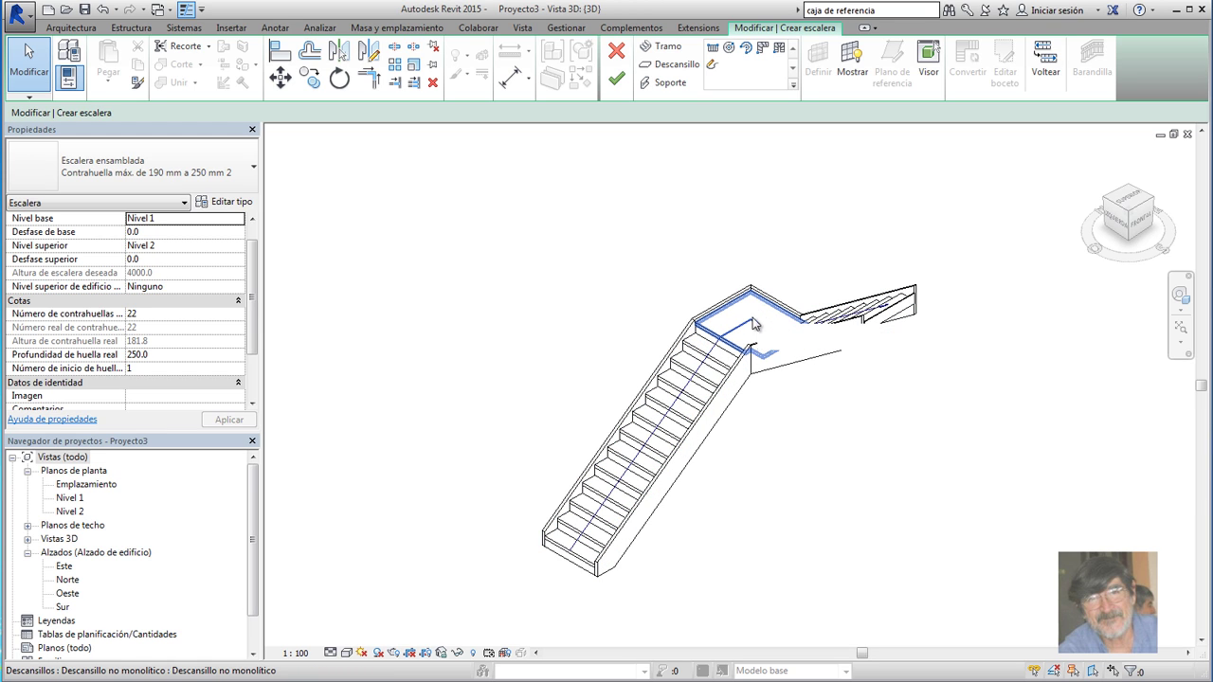
pyautogui.click(697, 353)
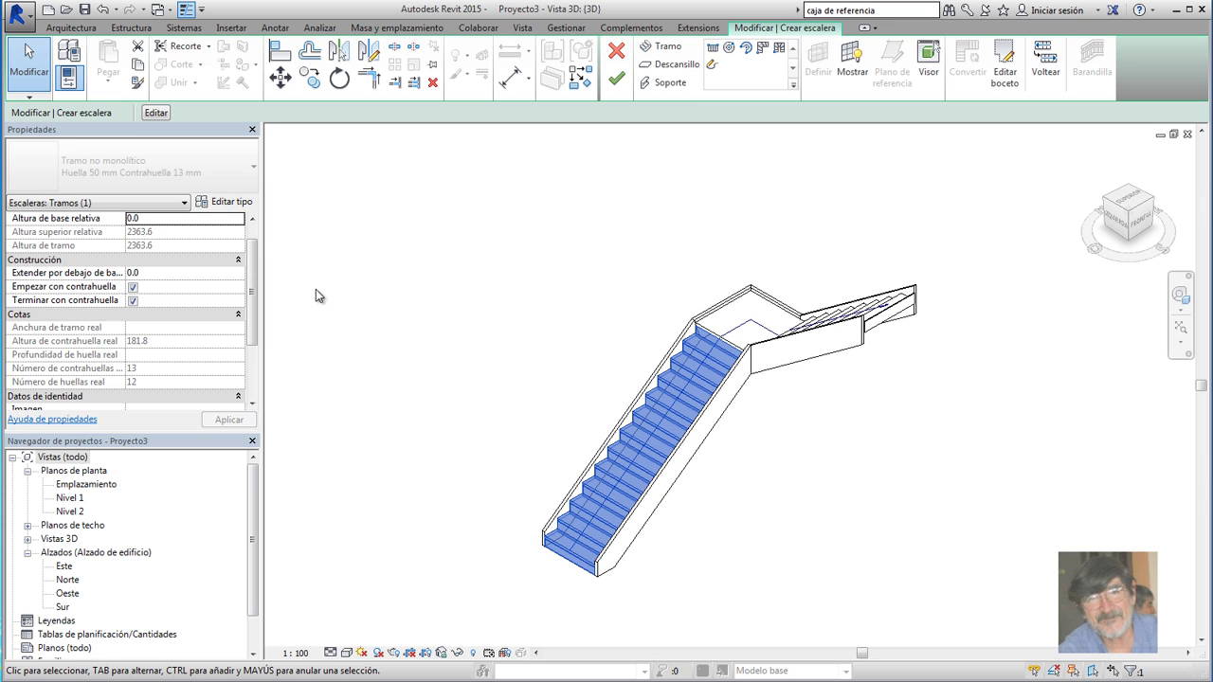
# Set the run type's tread material to Cerezo, using its render appearance.
pyautogui.click(231, 202)
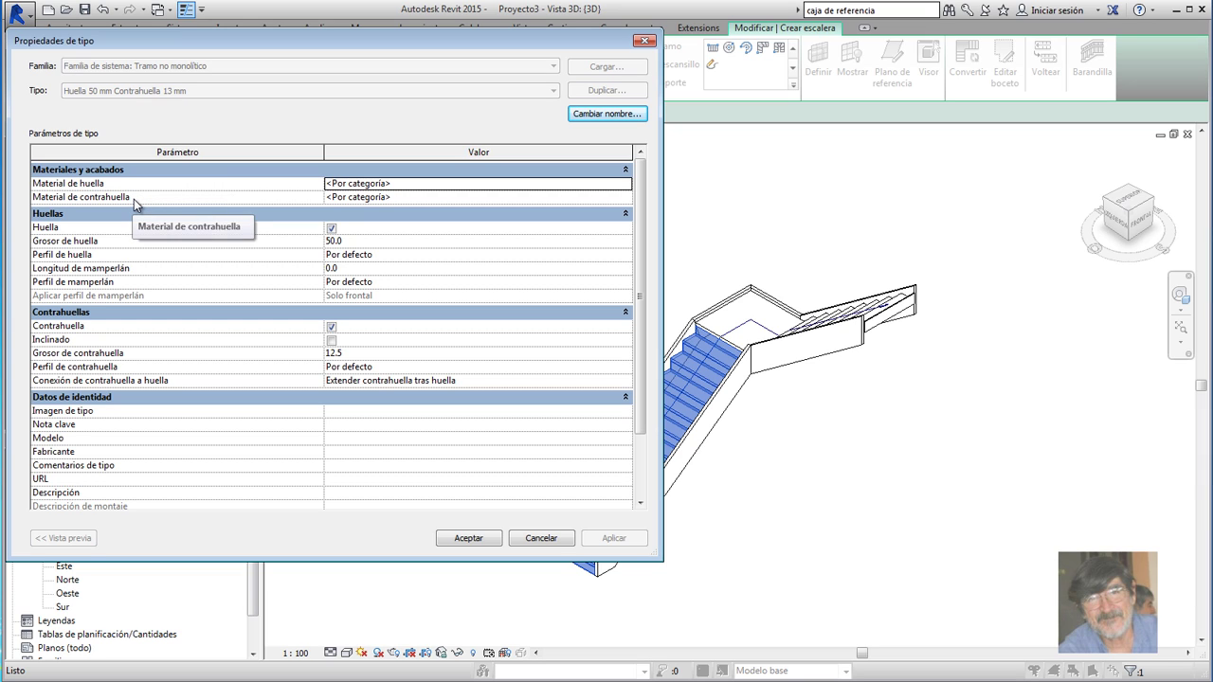
pyautogui.click(407, 187)
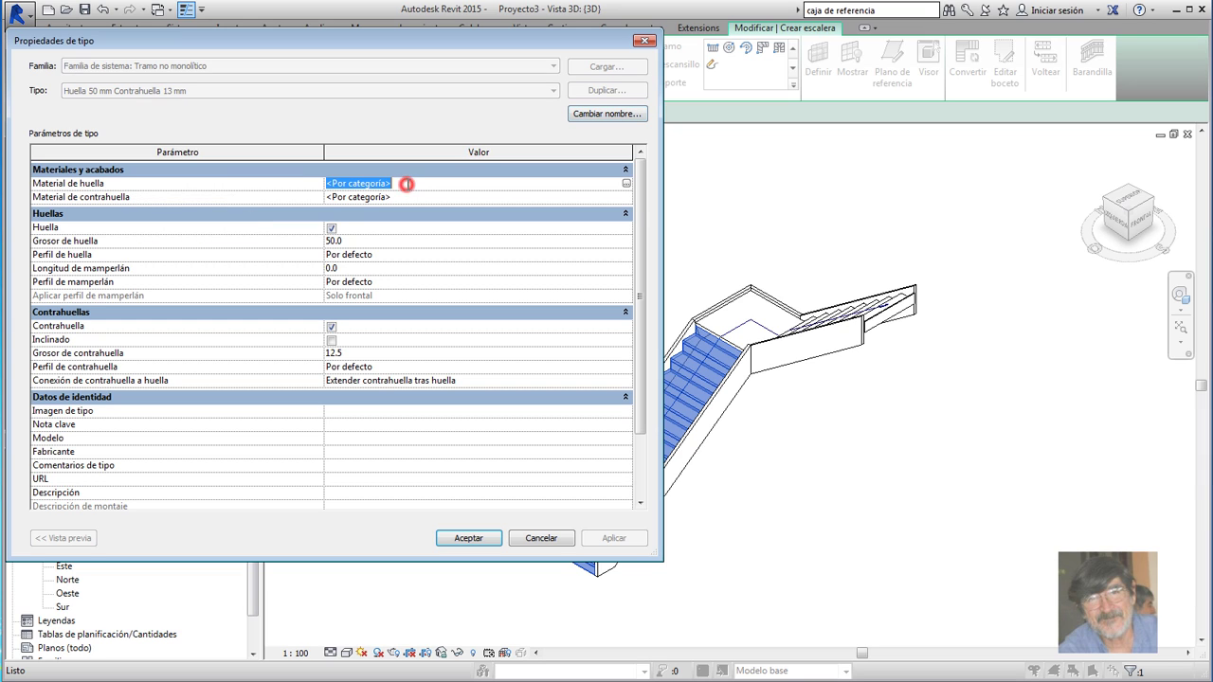
pyautogui.click(626, 185)
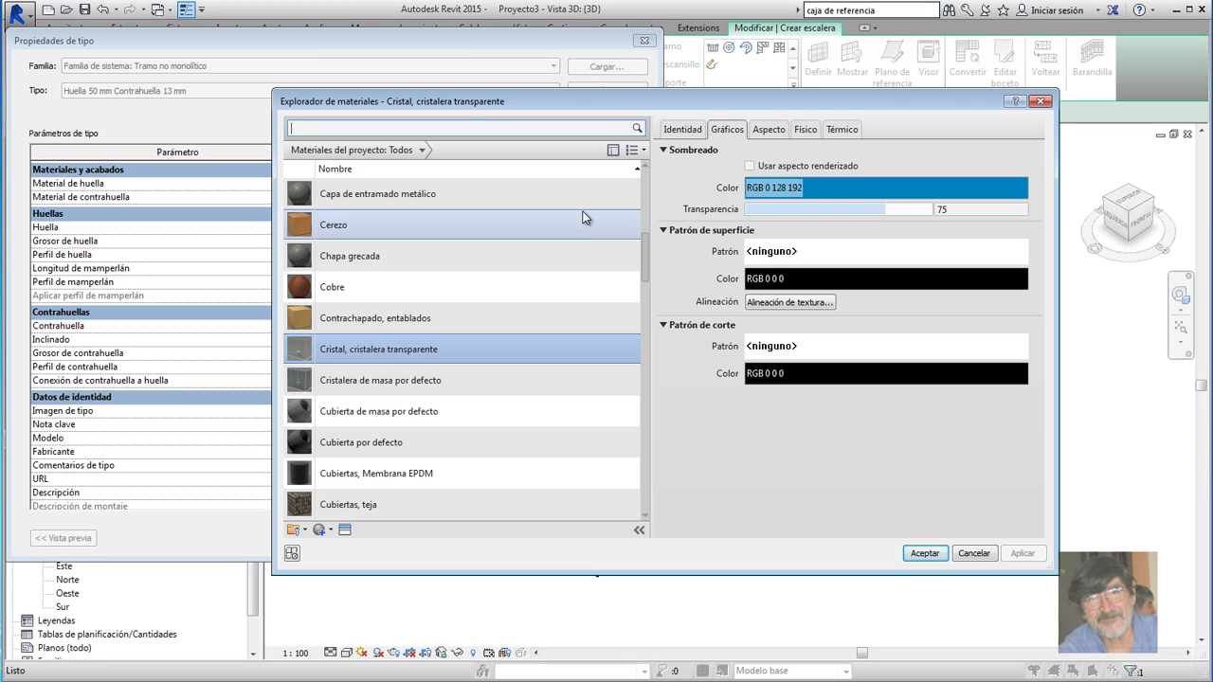
pyautogui.click(421, 226)
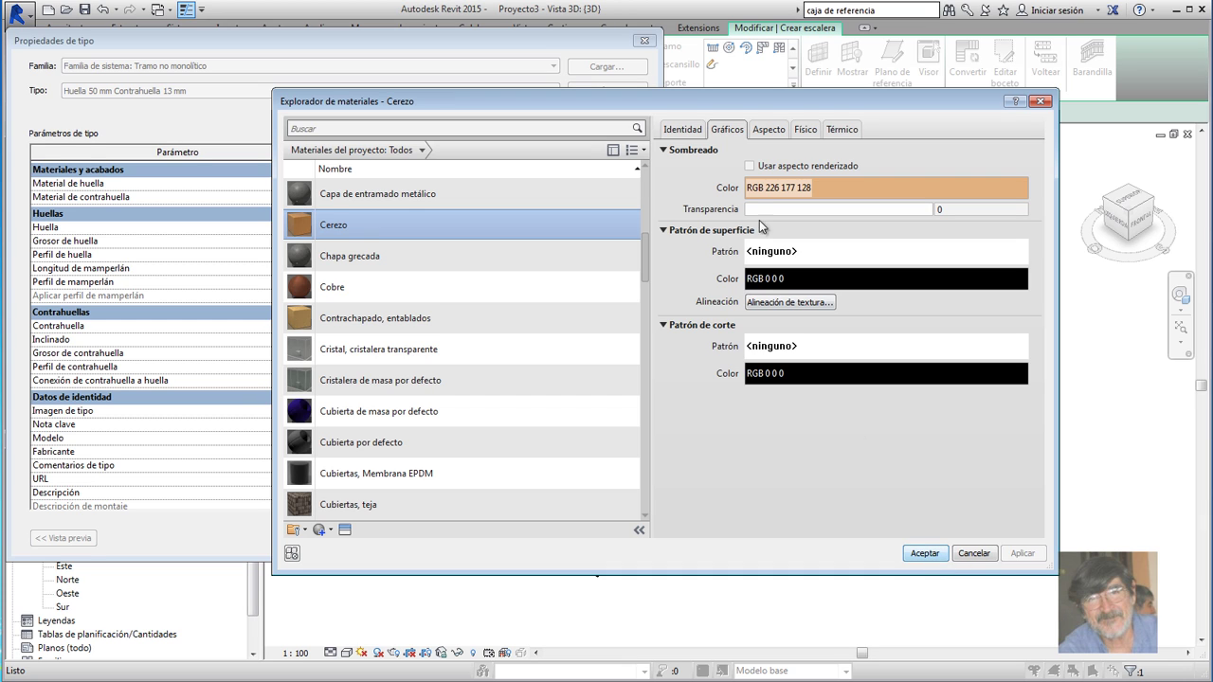
pyautogui.click(750, 165)
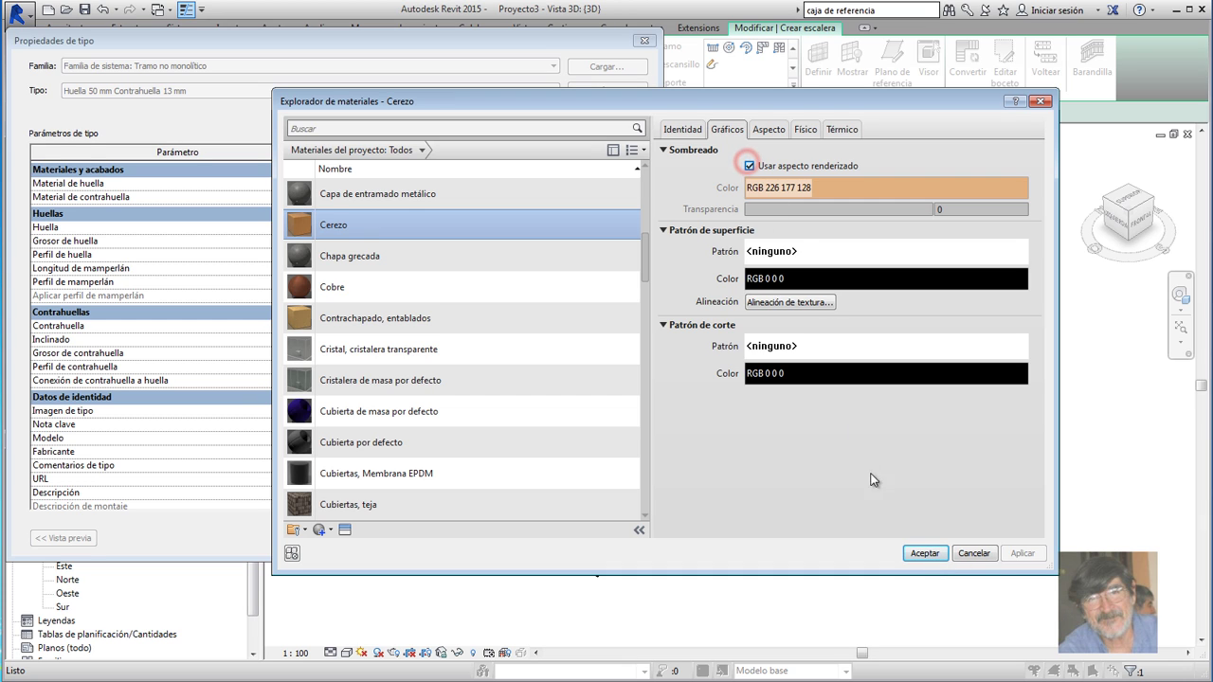
pyautogui.click(924, 552)
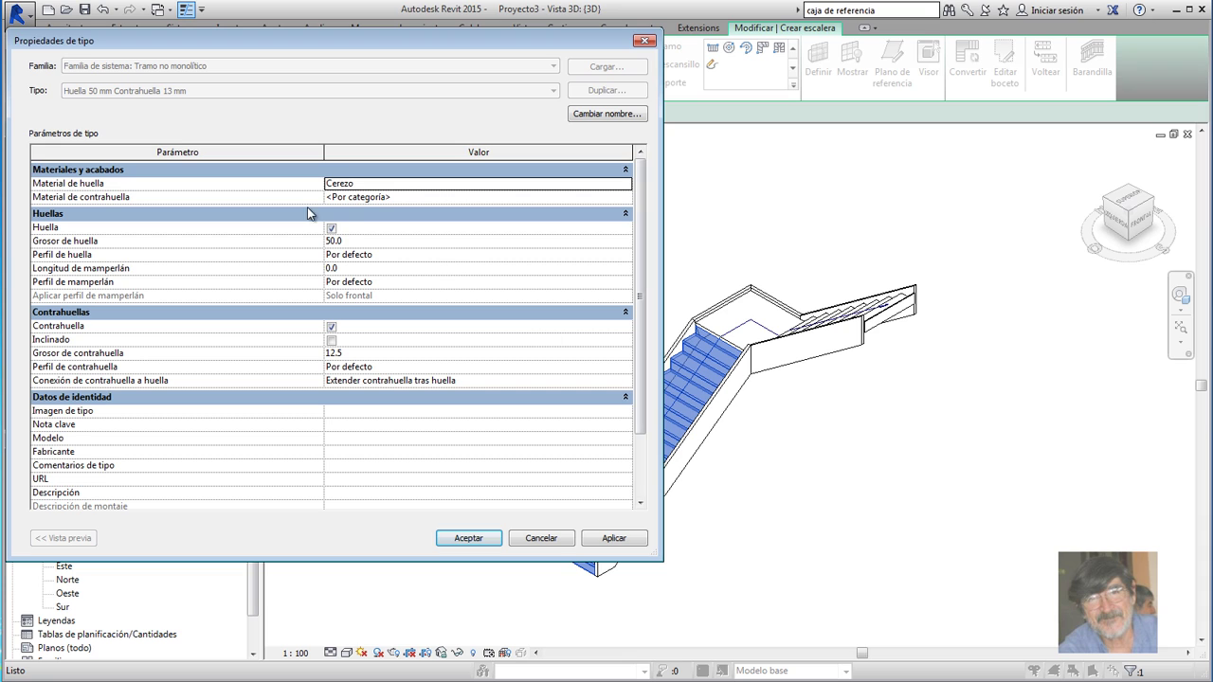
# Set the riser material to Contrachapado, entablados and apply the material changes.
pyautogui.click(405, 197)
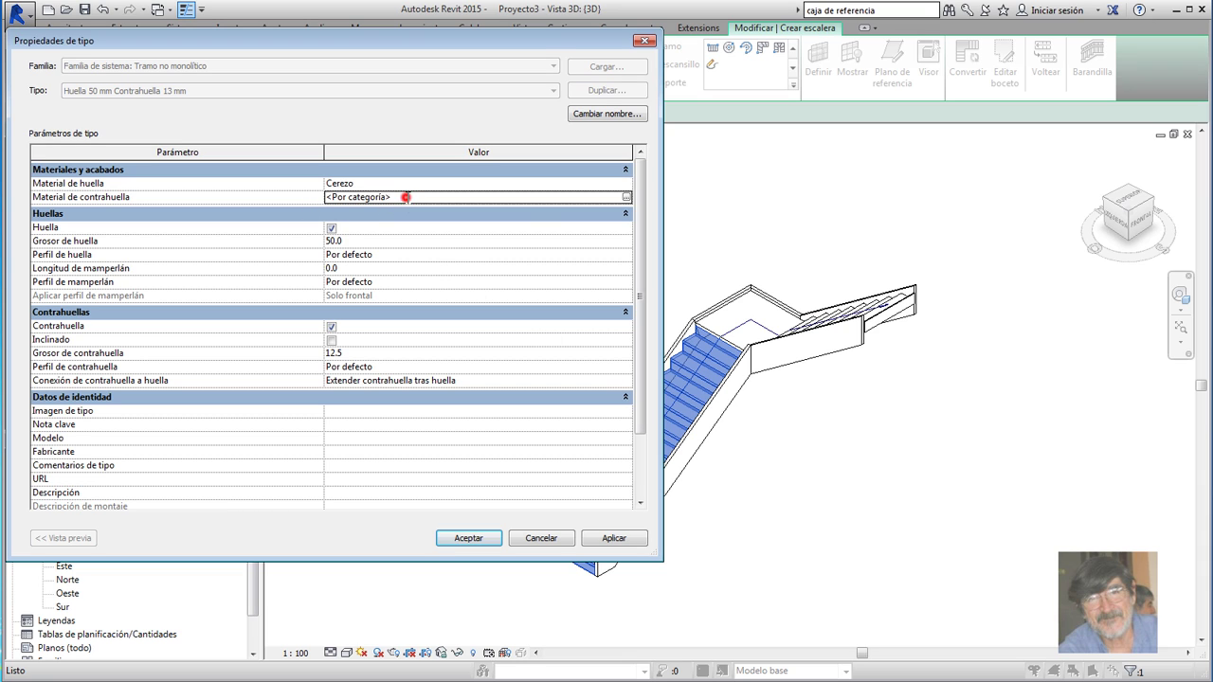
pyautogui.click(627, 198)
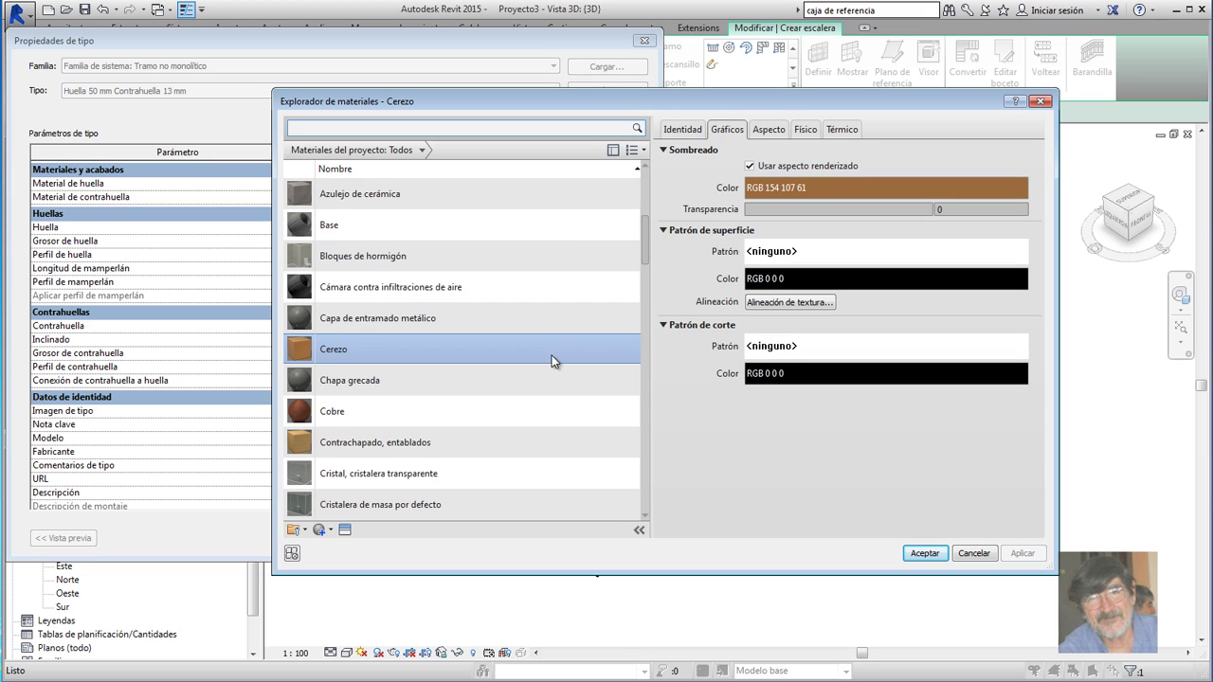
pyautogui.click(367, 446)
pyautogui.click(750, 166)
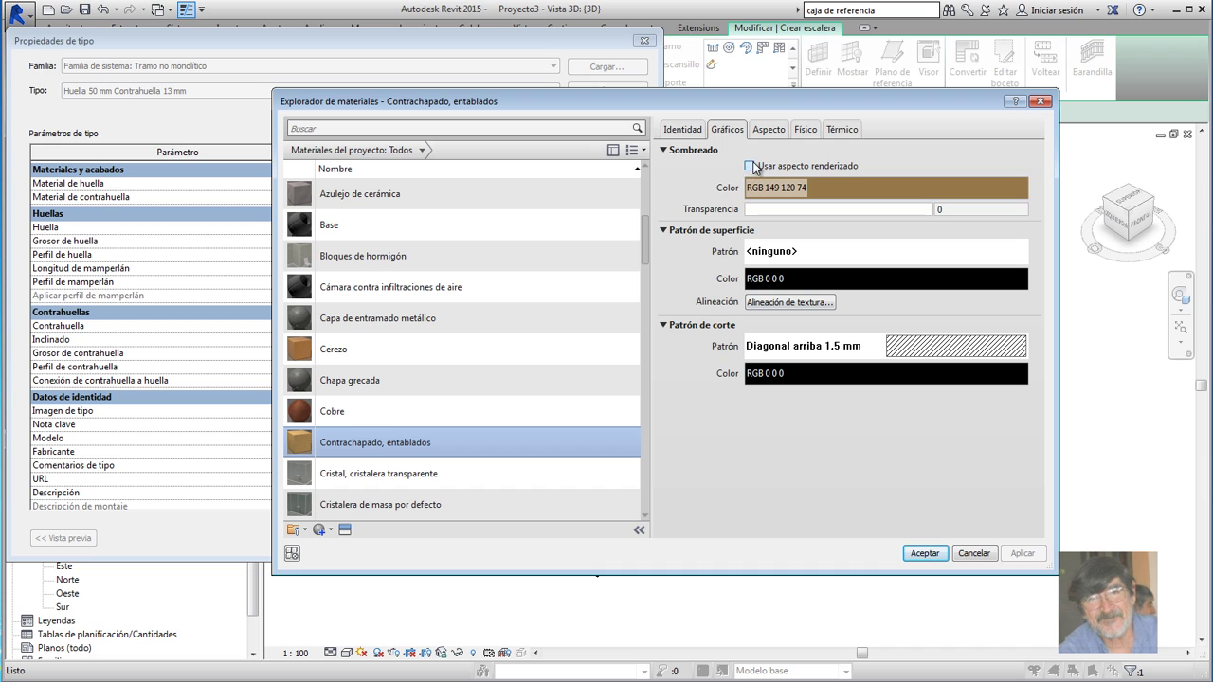
pyautogui.click(922, 554)
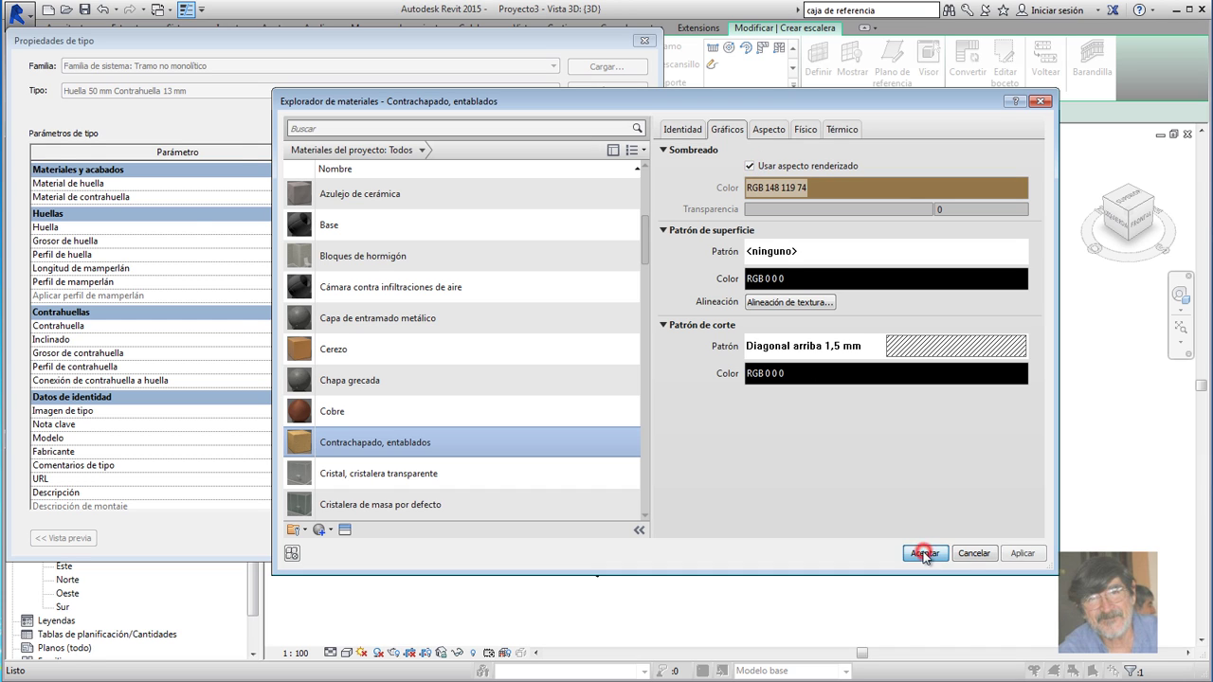
pyautogui.click(613, 537)
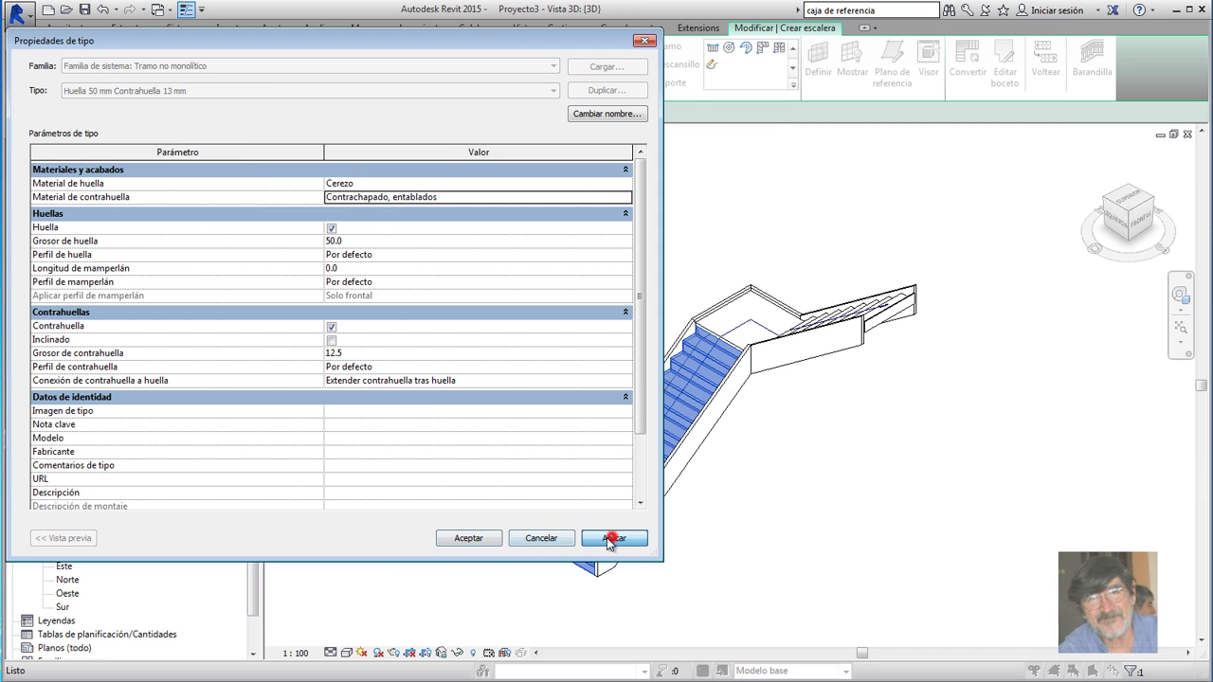
# Close the type properties and switch the 3D view to the Realista visual style.
pyautogui.click(471, 537)
pyautogui.click(476, 540)
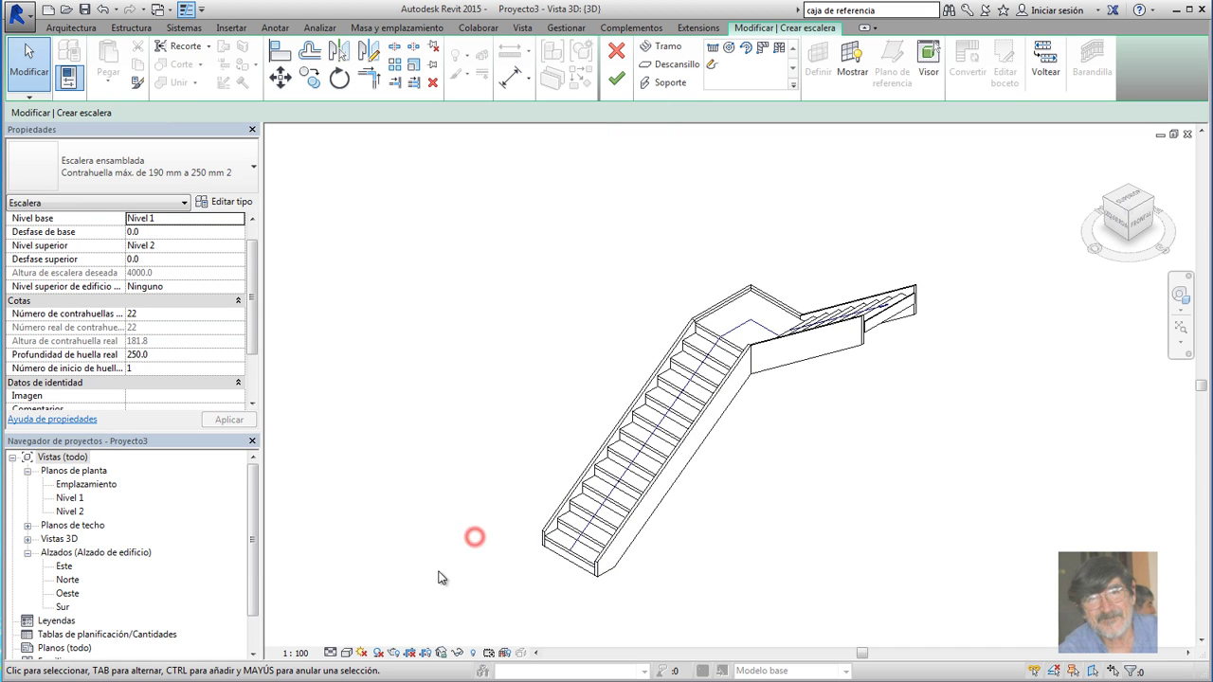
pyautogui.click(346, 653)
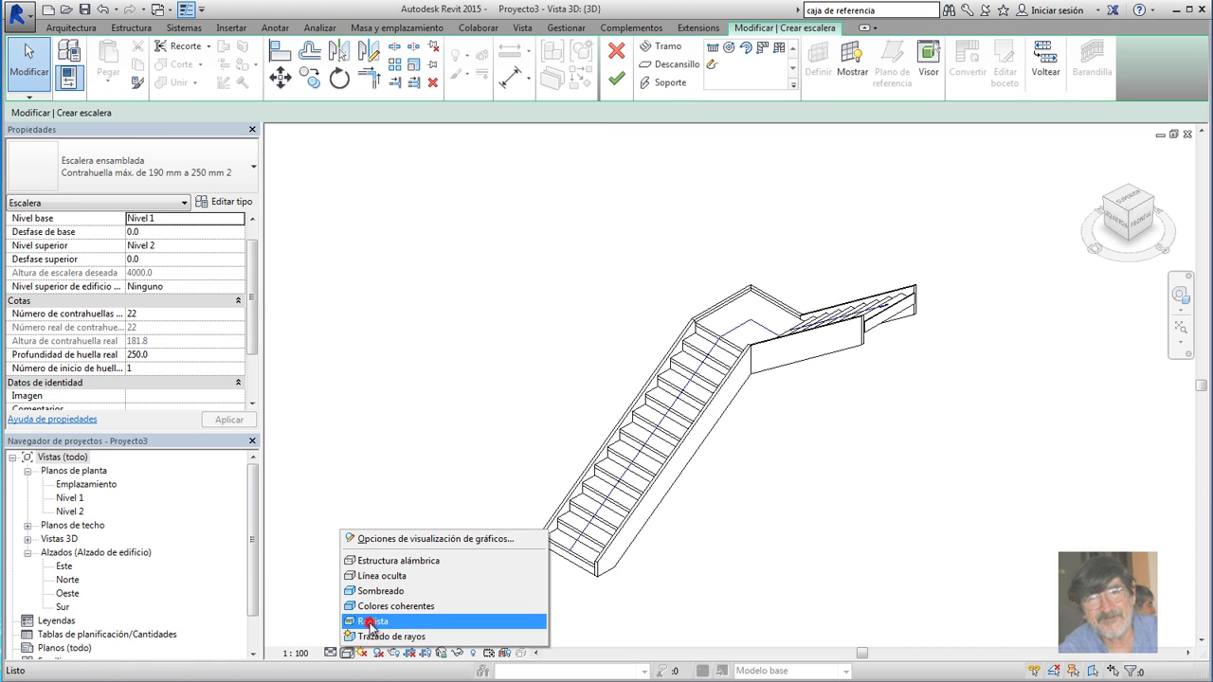
pyautogui.click(371, 621)
pyautogui.click(374, 600)
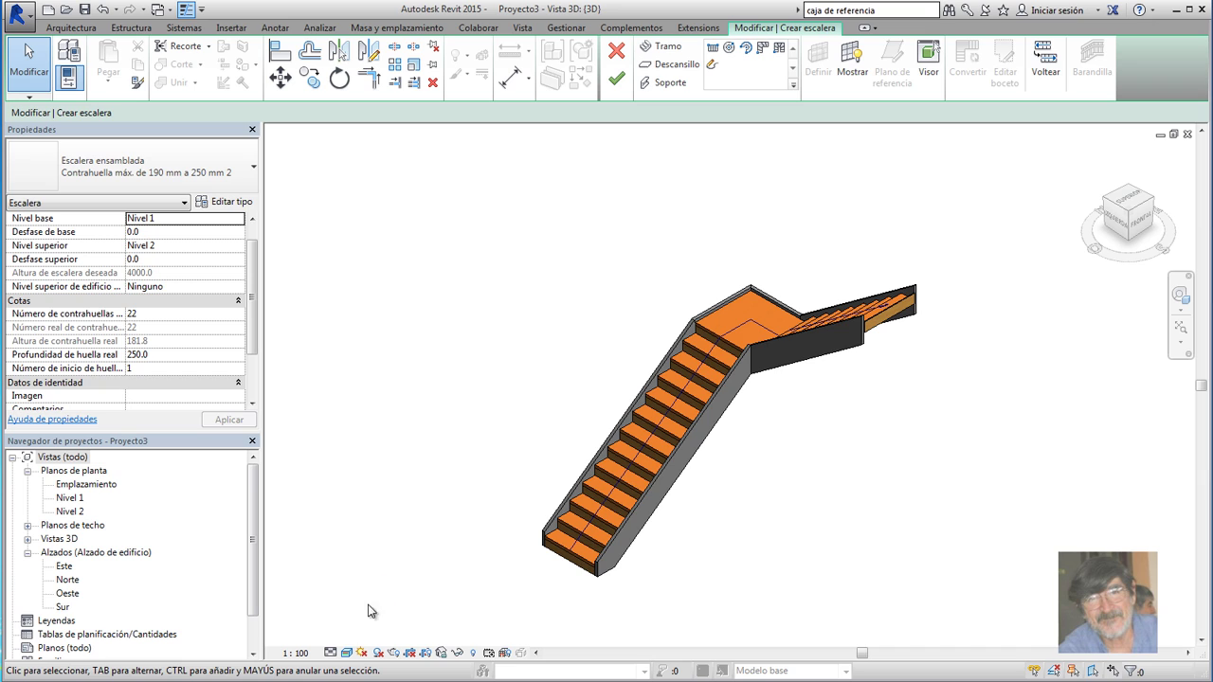
# Zoom the 3D view until the whole L-shaped stair and landing are visible.
pyautogui.scroll(2, 621, 454)
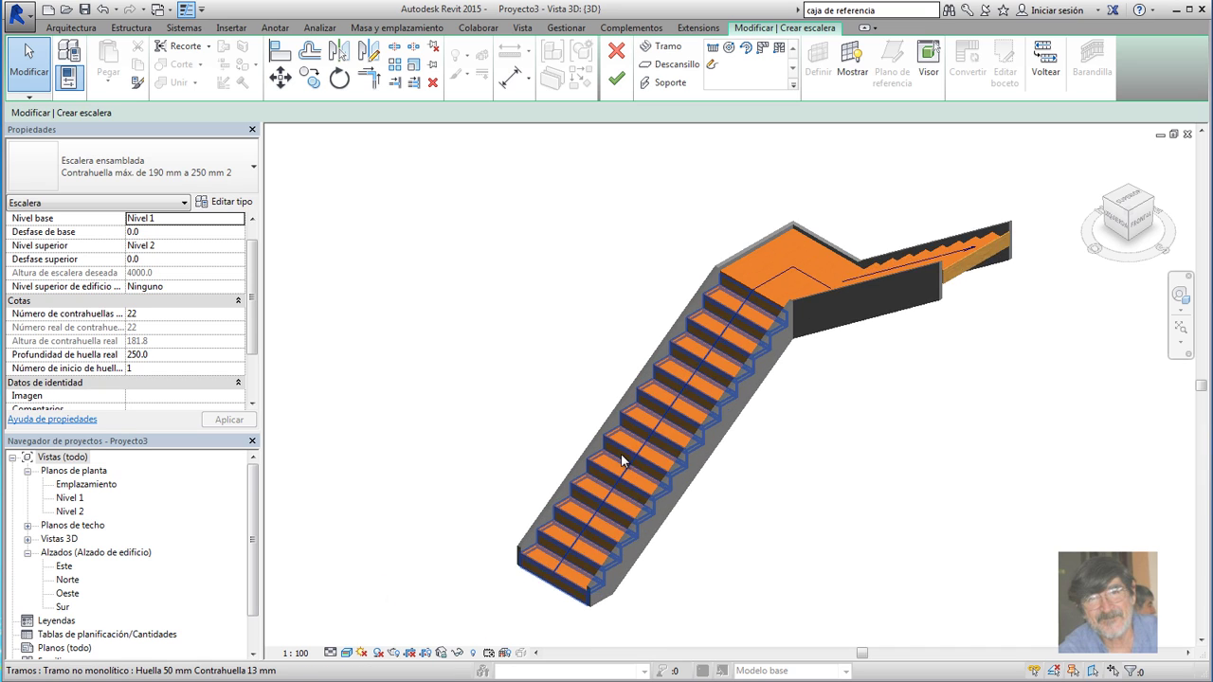
pyautogui.scroll(3, 644, 440)
pyautogui.scroll(3, 730, 401)
pyautogui.scroll(4, 752, 277)
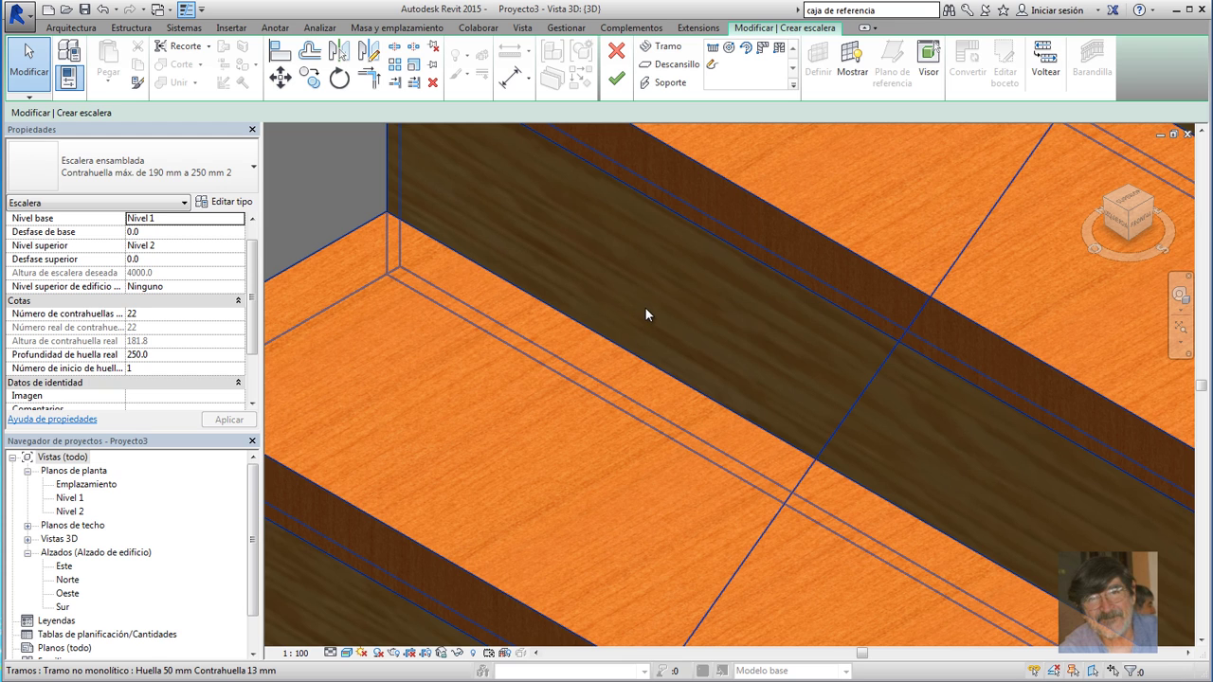
pyautogui.scroll(-2, 645, 308)
pyautogui.scroll(-3, 663, 285)
pyautogui.scroll(-2, 710, 322)
pyautogui.scroll(-2, 749, 378)
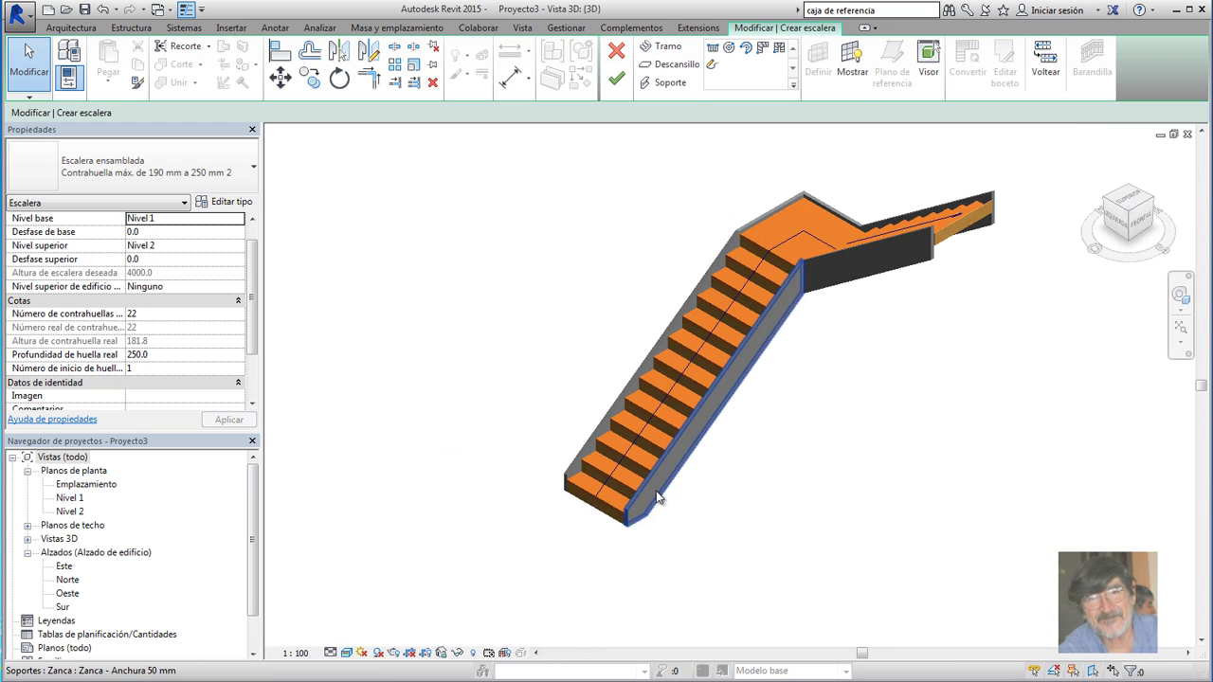
pyautogui.scroll(-1, 795, 478)
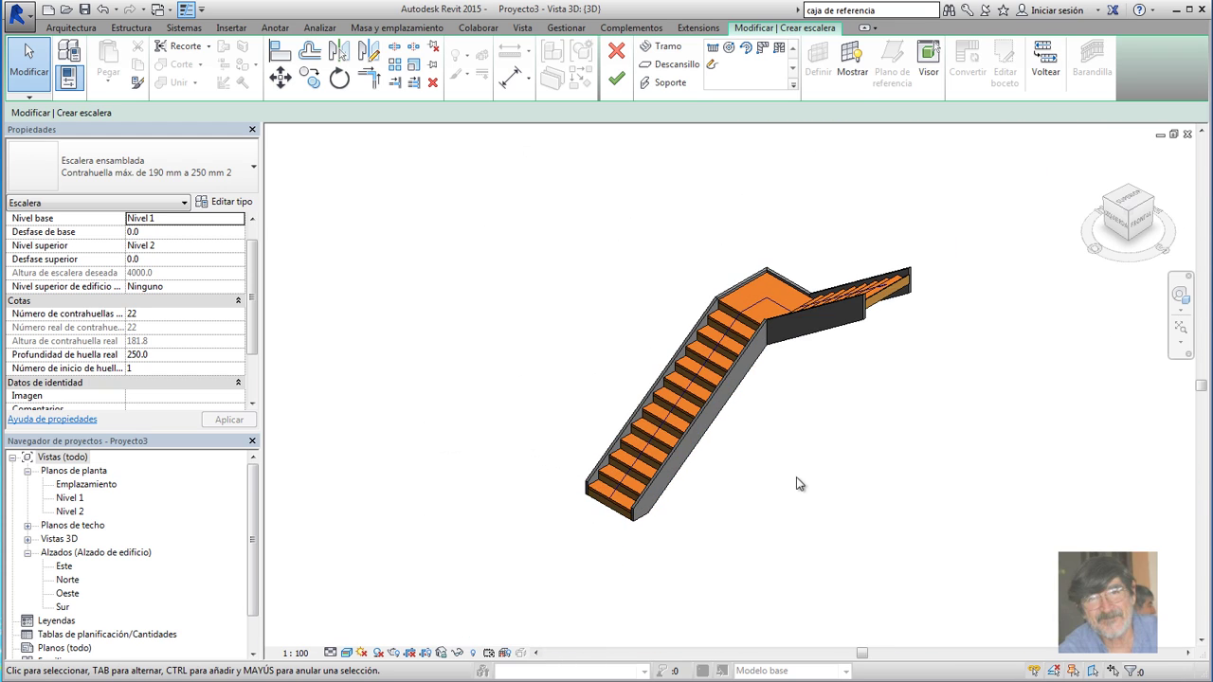
# Set the stringer type's material to Cristal, cristalera transparente with render appearance.
pyautogui.click(745, 380)
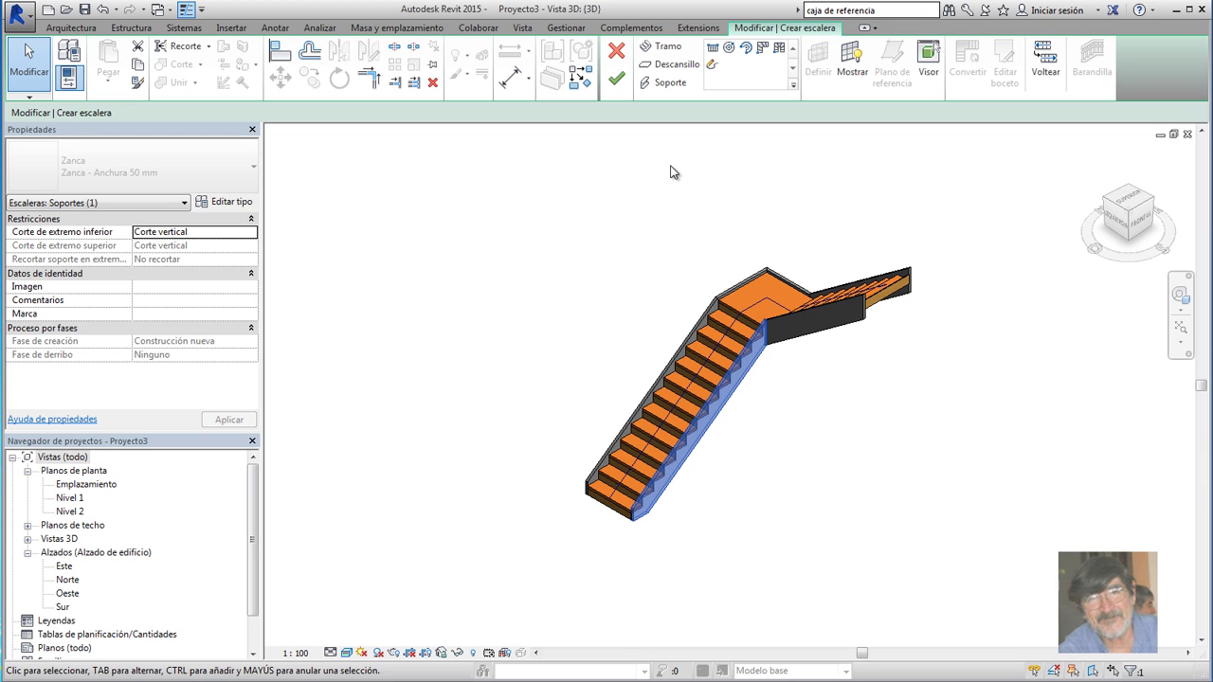
pyautogui.click(232, 202)
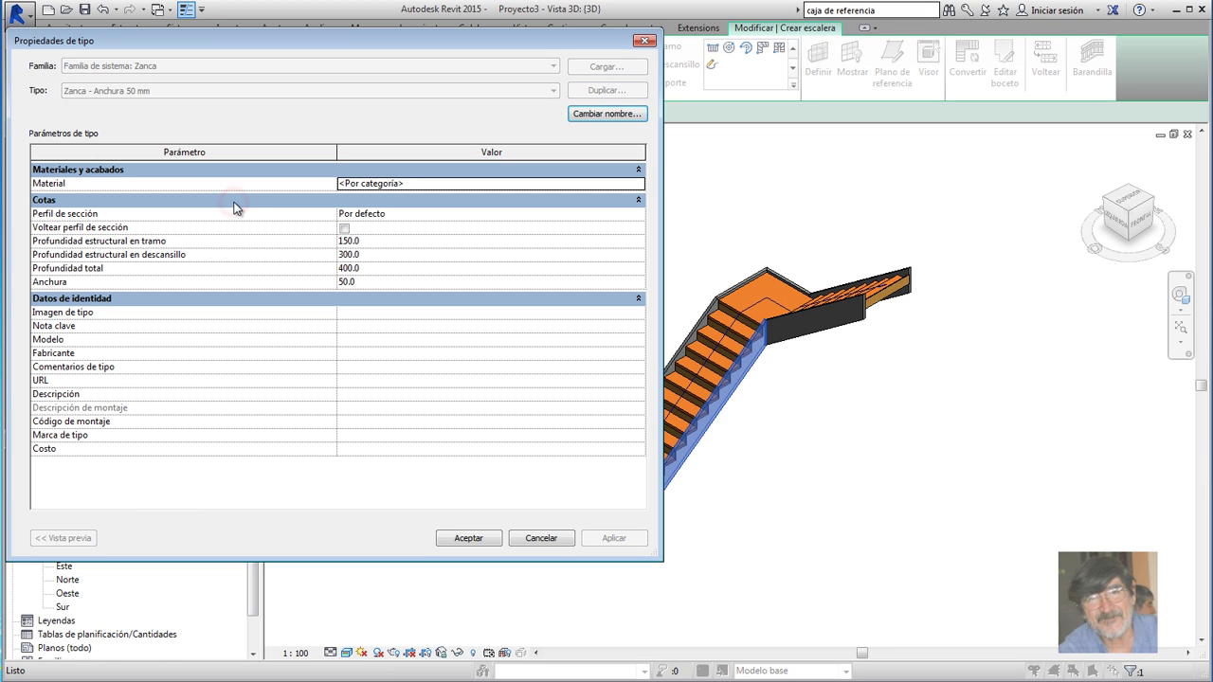
pyautogui.click(410, 185)
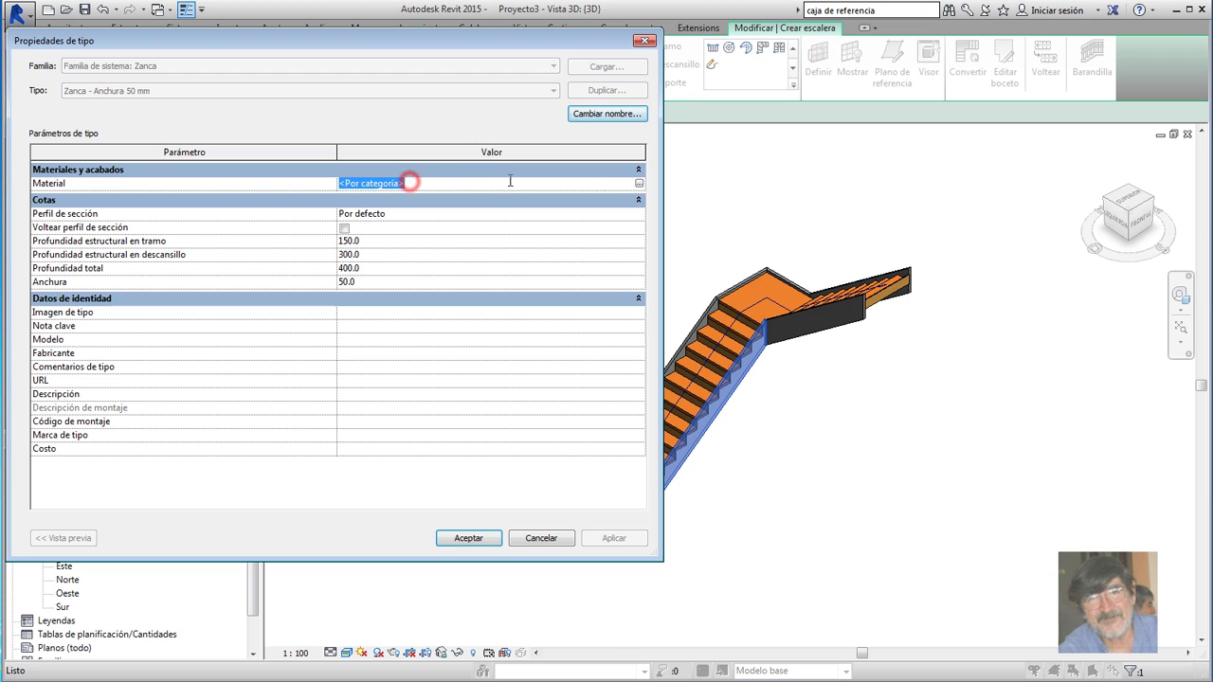
pyautogui.click(639, 183)
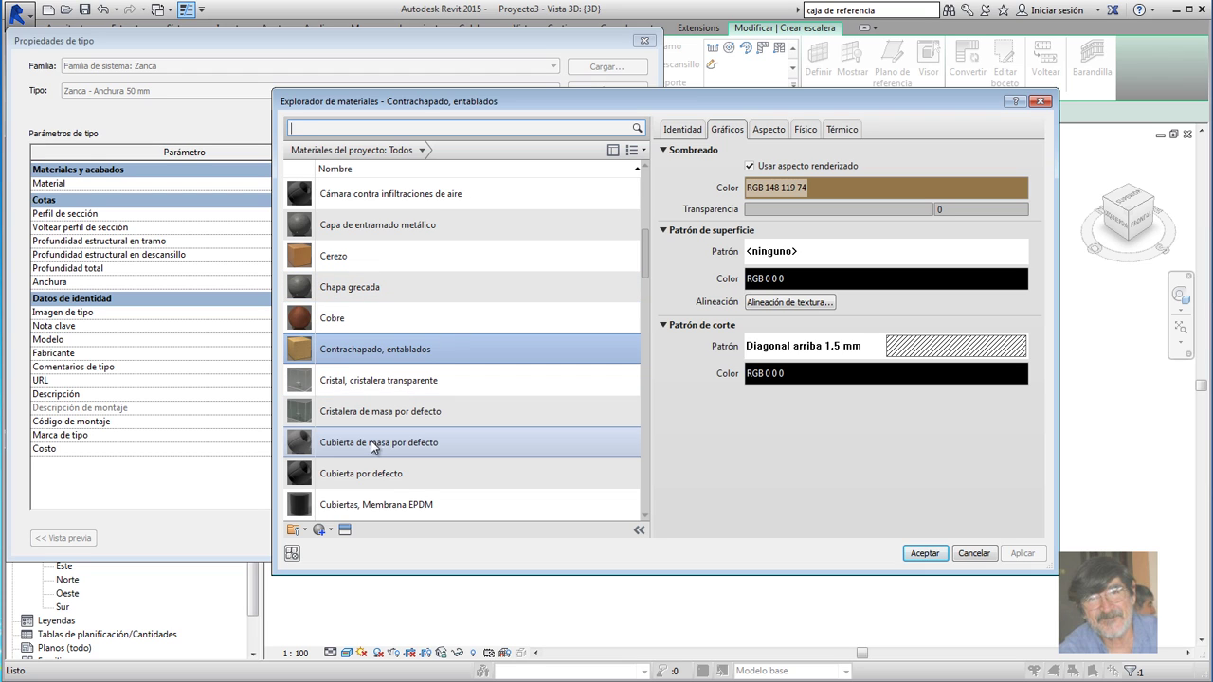
pyautogui.click(373, 381)
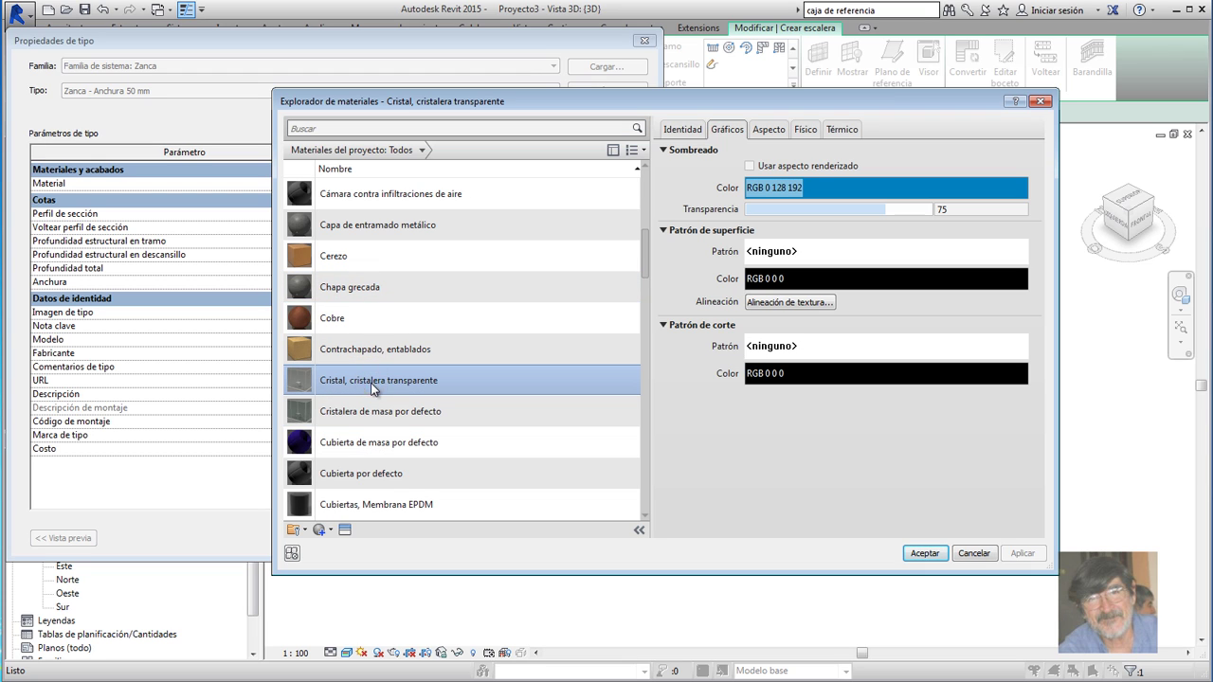
pyautogui.click(749, 166)
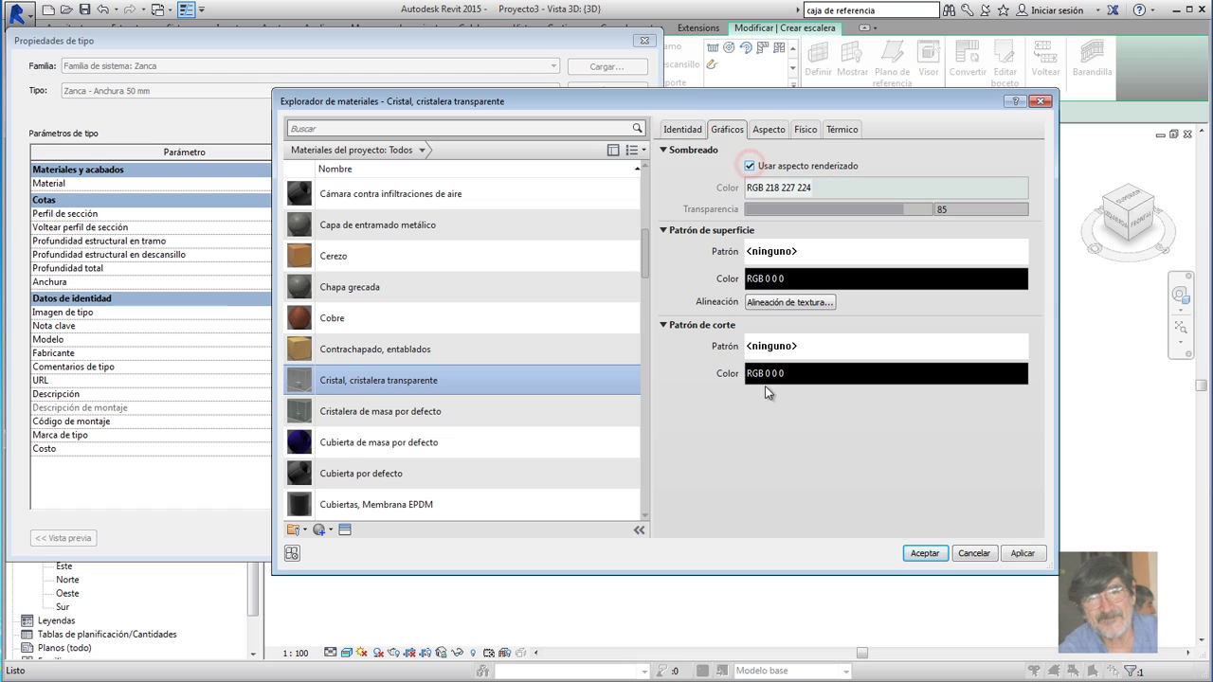
pyautogui.click(1023, 553)
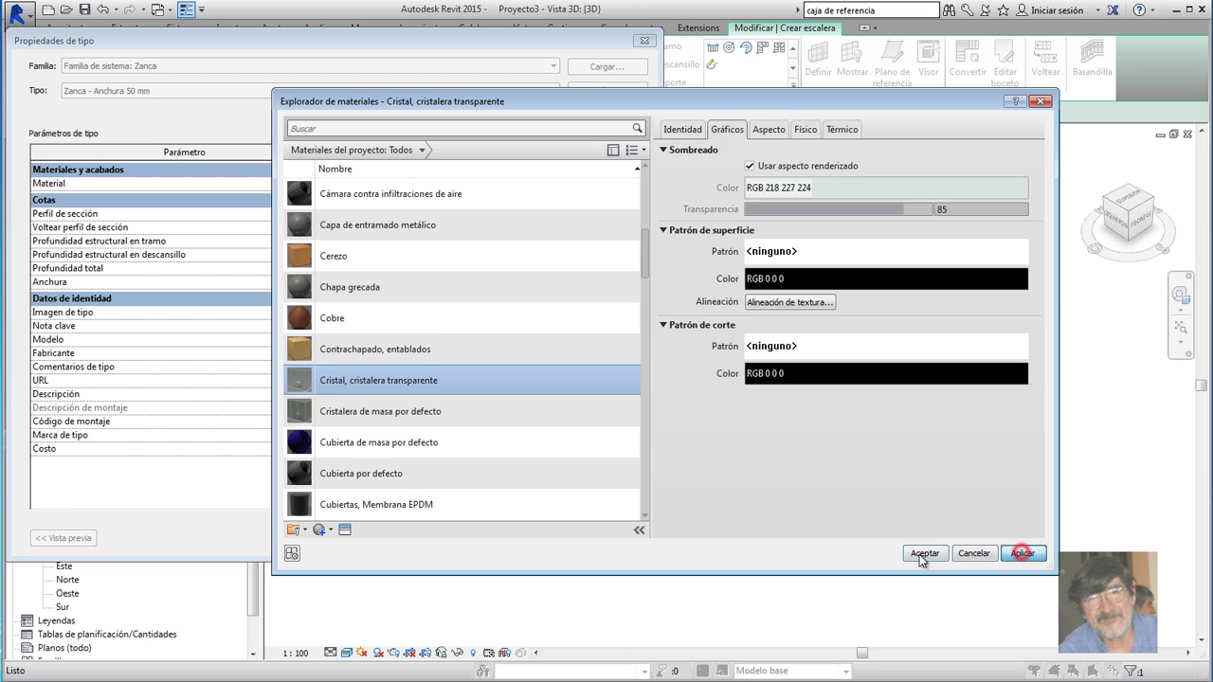
pyautogui.click(920, 553)
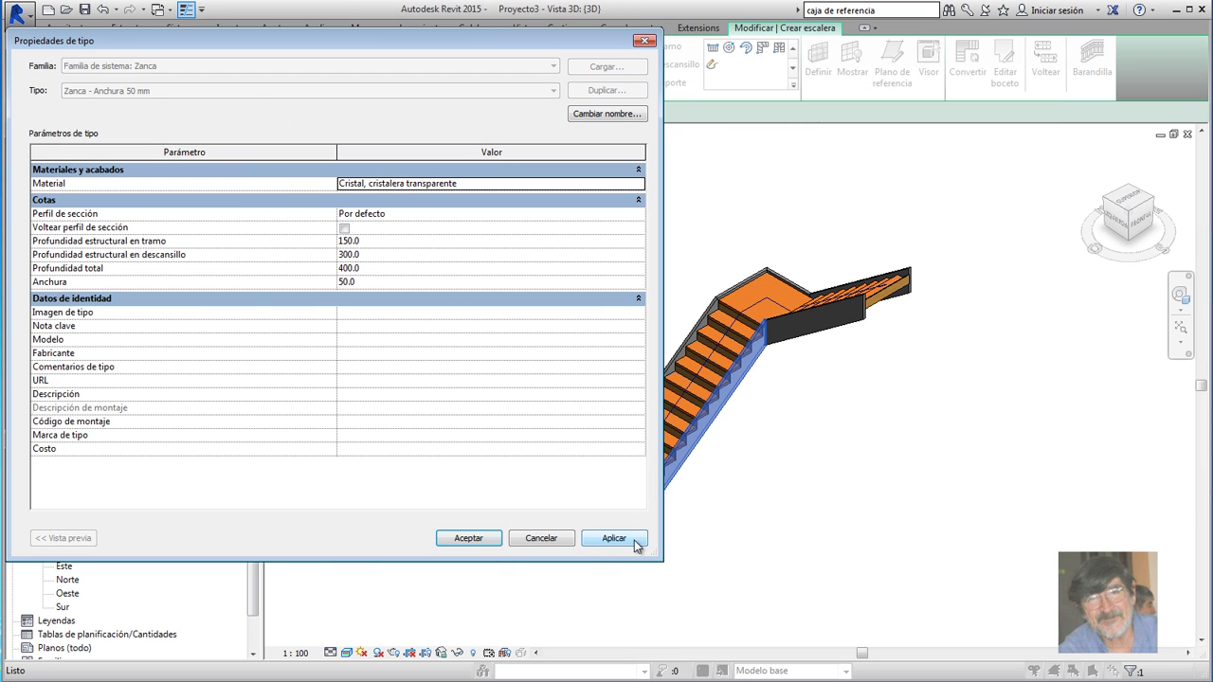
# Set the stringer's total depth to 900, apply, and close the type settings.
pyautogui.click(372, 268)
pyautogui.write('900')
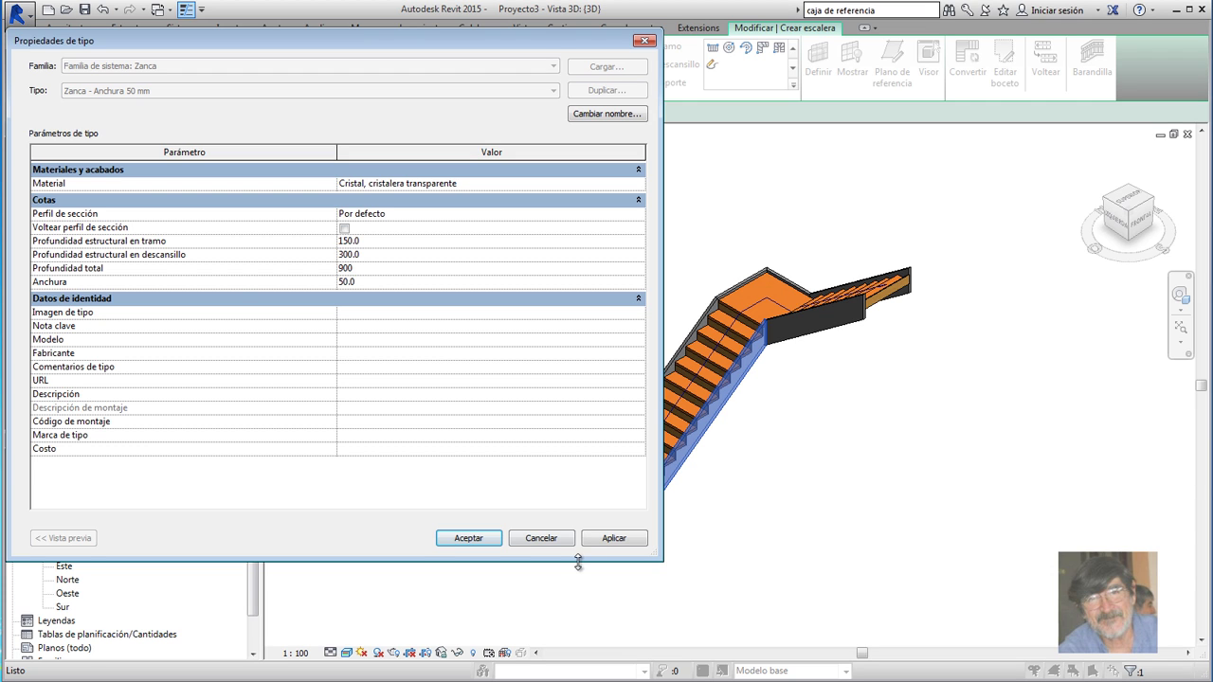
pyautogui.click(623, 539)
pyautogui.click(468, 538)
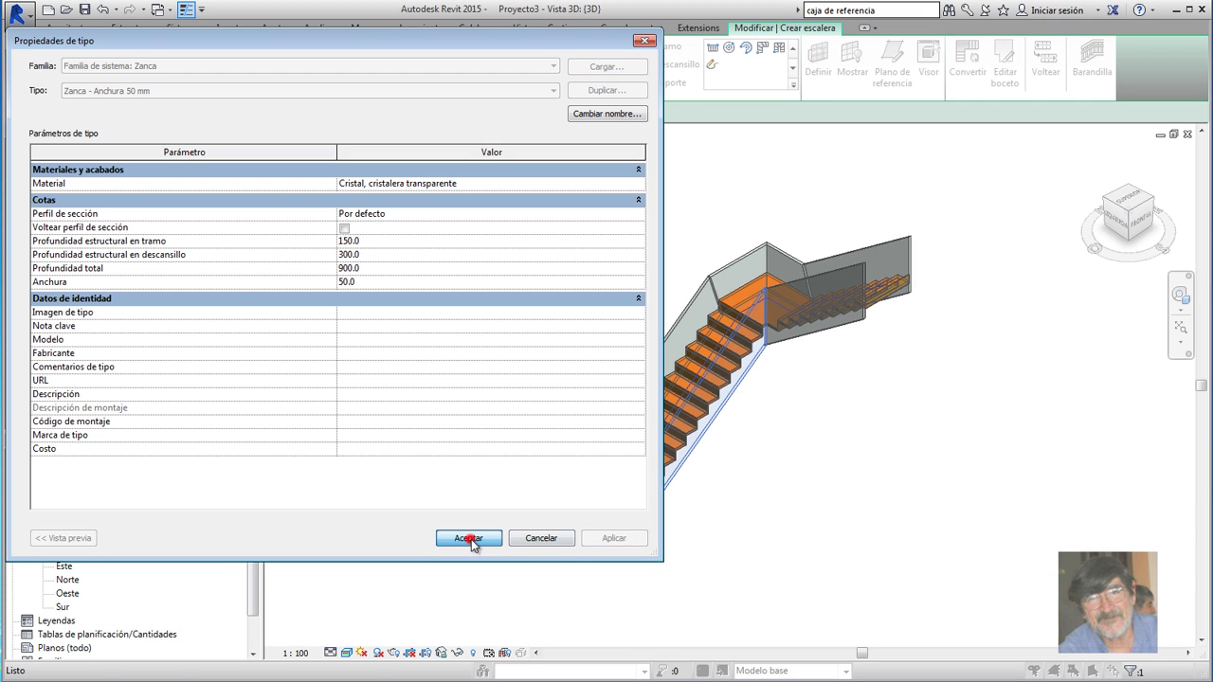
pyautogui.click(478, 487)
# Clear the selection and finish stair editing, restoring railings on both flights and the landing.
pyautogui.click(531, 370)
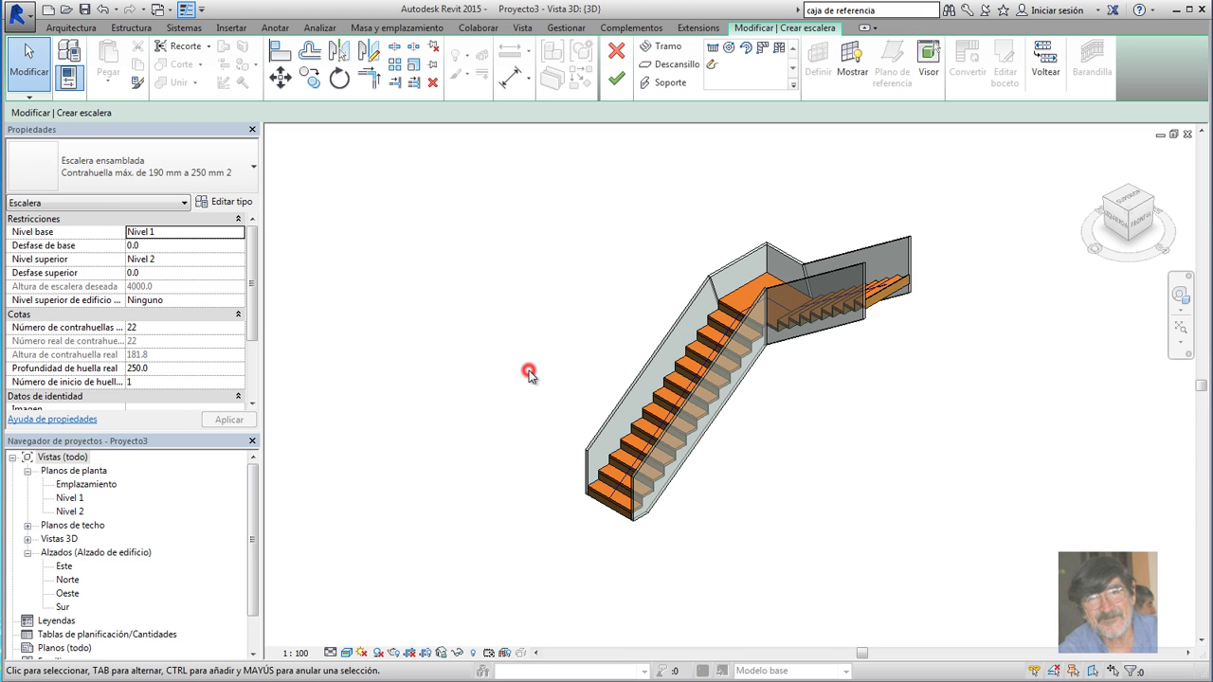
pyautogui.scroll(1, 704, 306)
pyautogui.scroll(1, 839, 411)
pyautogui.scroll(-1, 839, 411)
pyautogui.scroll(-1, 625, 257)
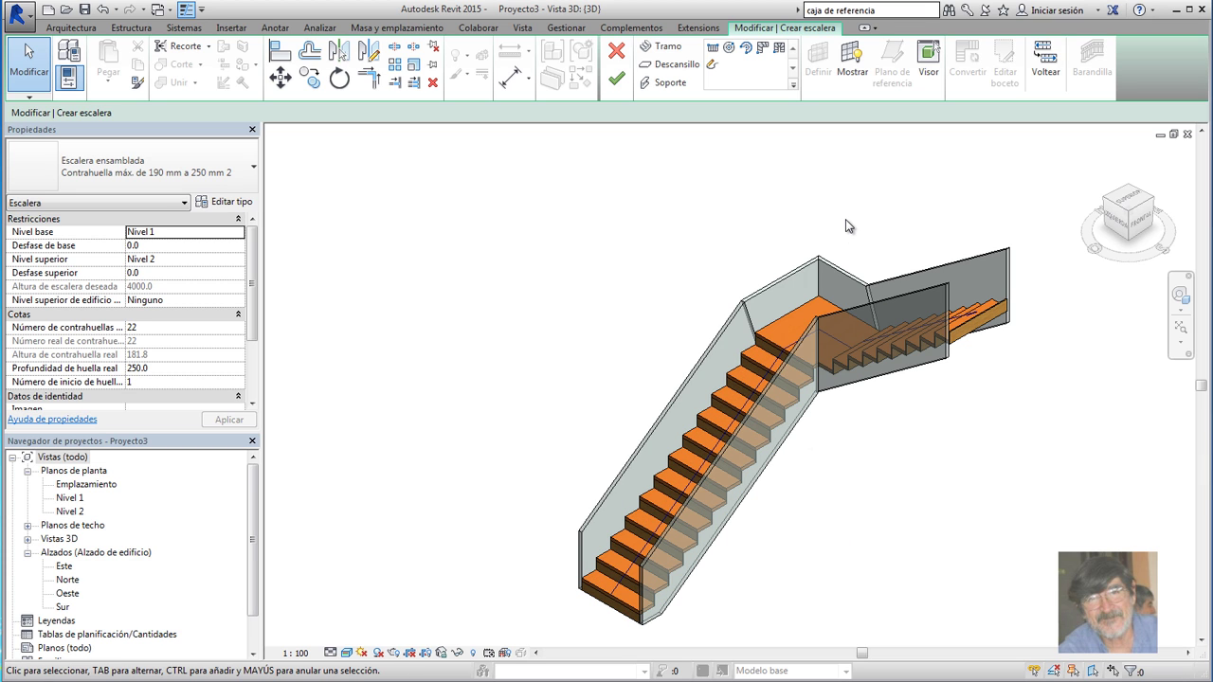
pyautogui.click(616, 79)
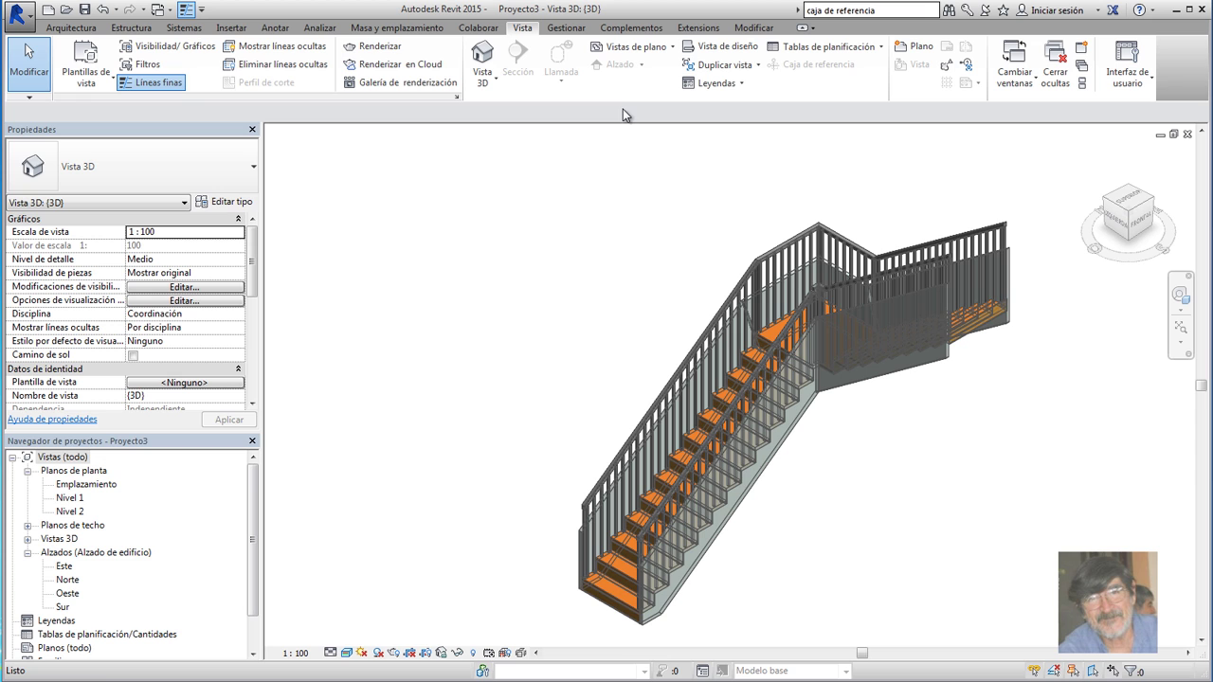
# Delete the left and right railings, then view the stair from a top ViewCube corner.
pyautogui.click(802, 242)
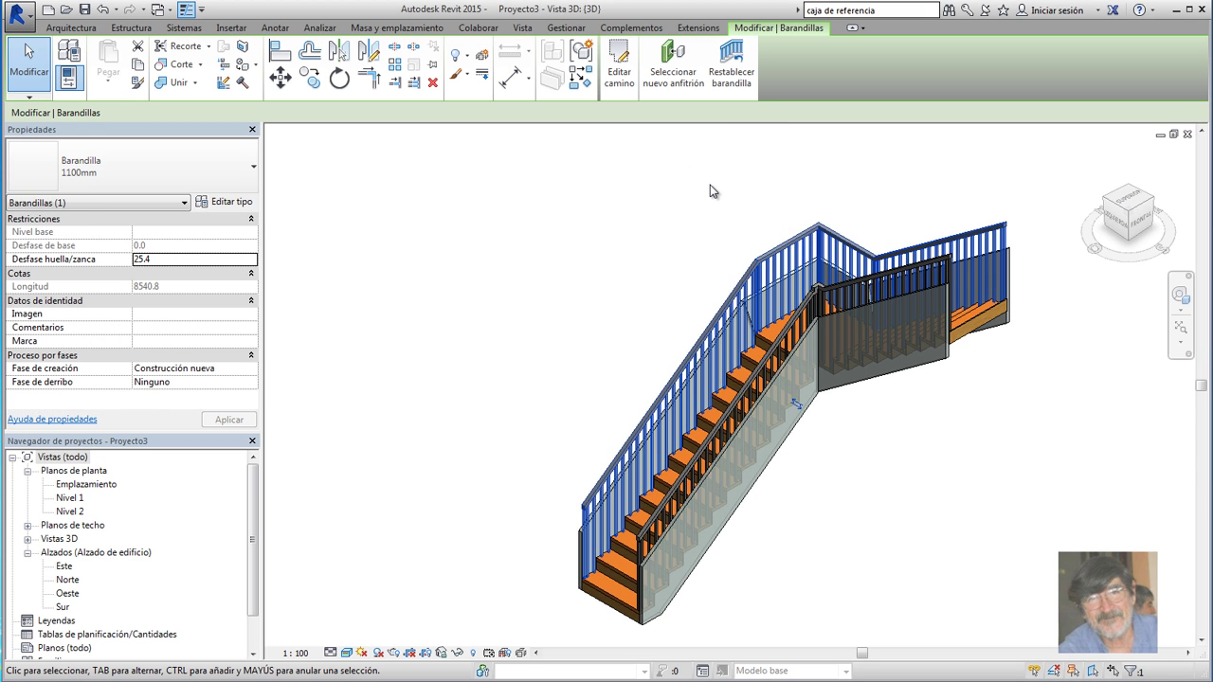
pyautogui.press('Delete')
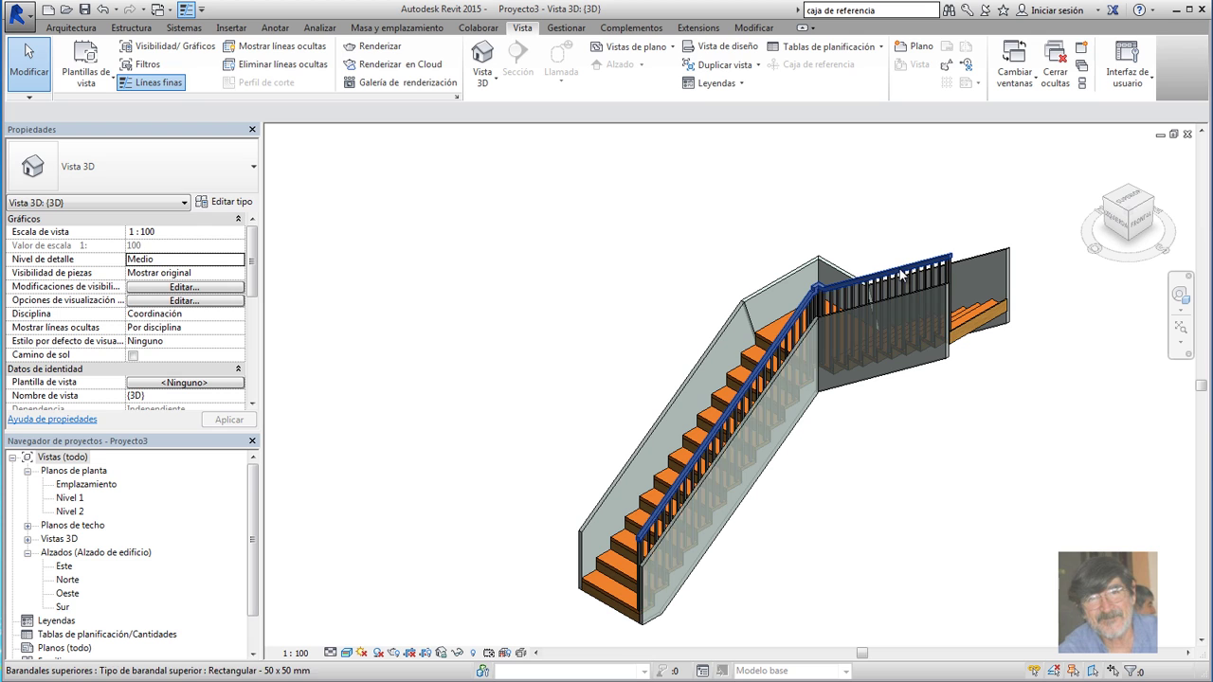
pyautogui.click(901, 273)
pyautogui.press('Delete')
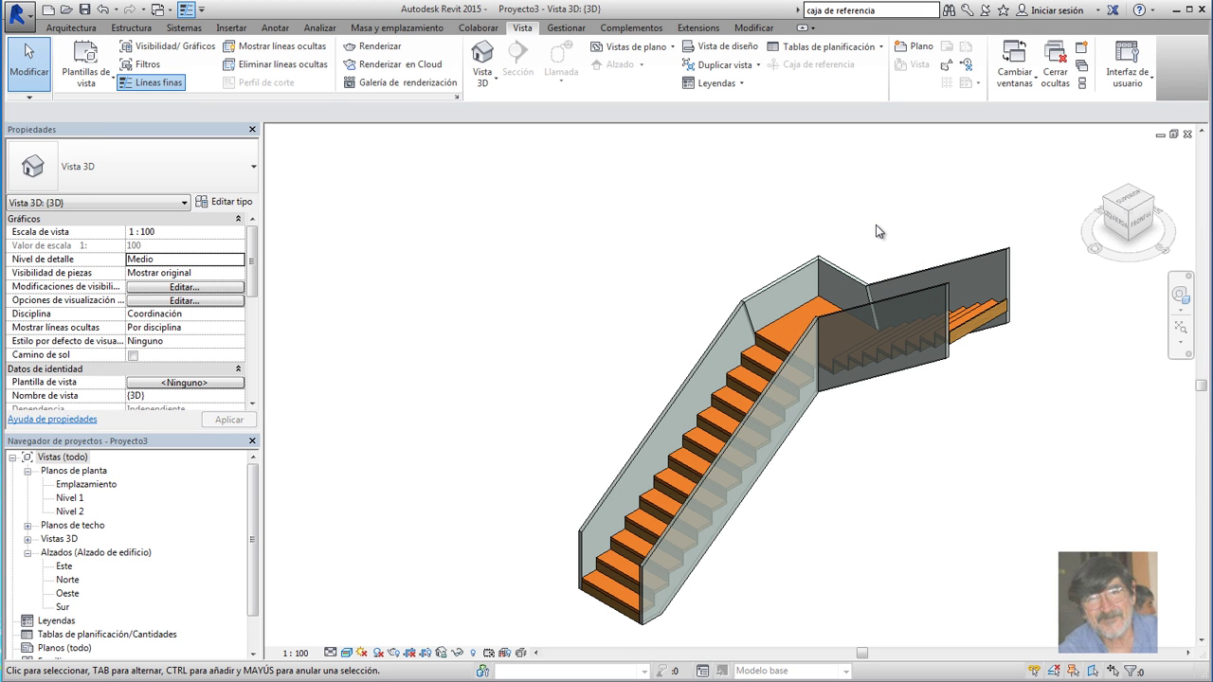
pyautogui.click(876, 225)
pyautogui.click(1104, 197)
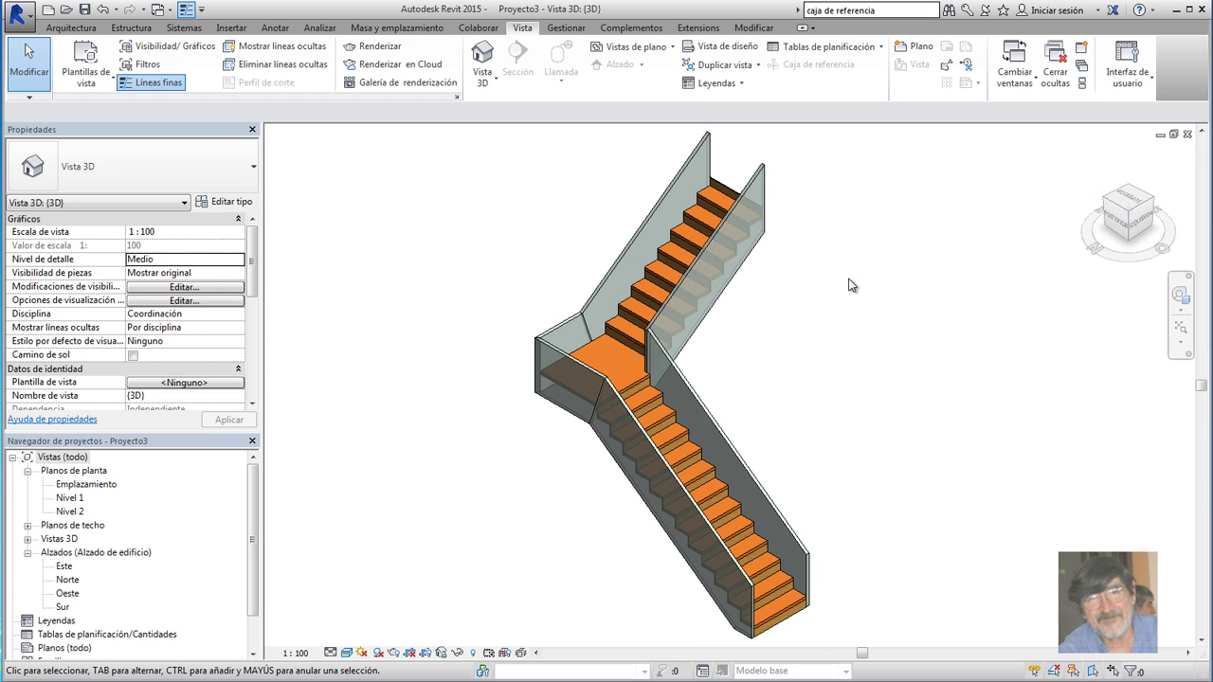
pyautogui.click(687, 474)
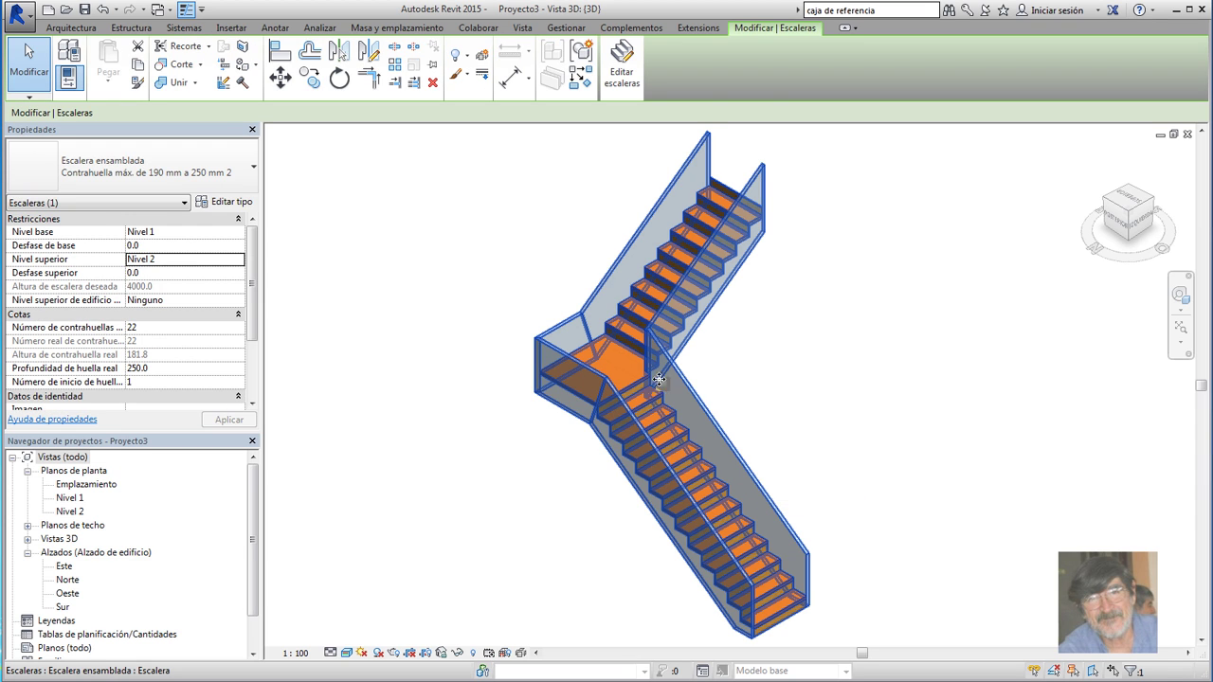
pyautogui.click(504, 187)
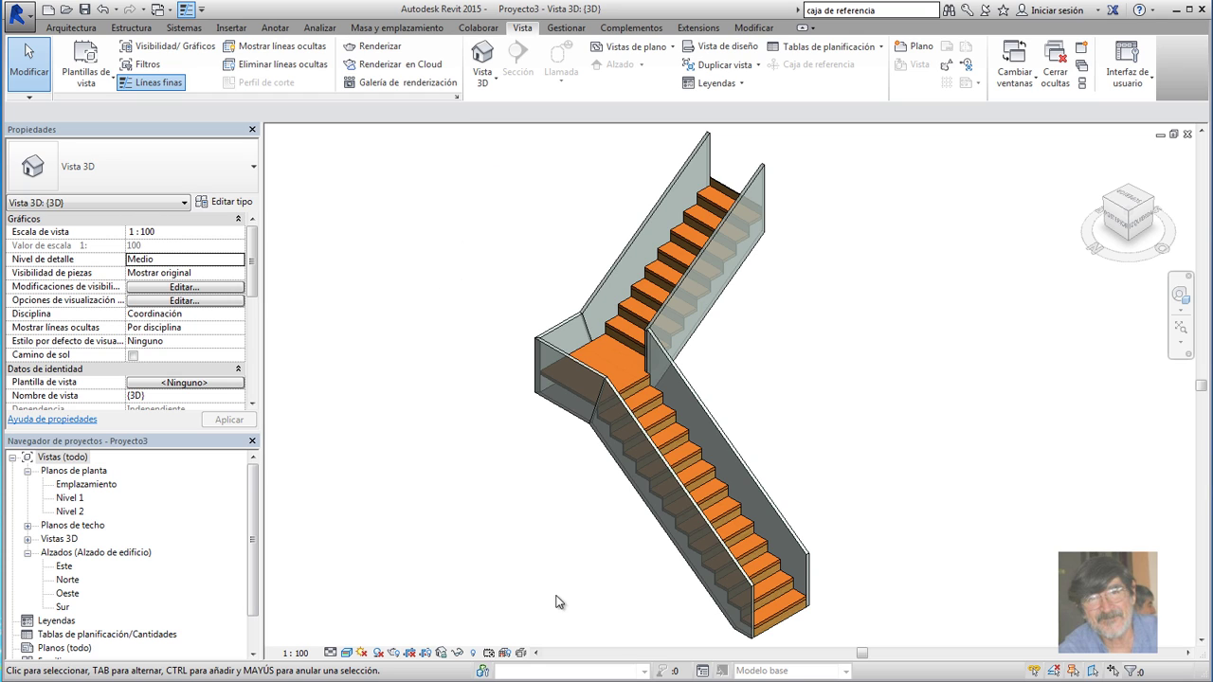